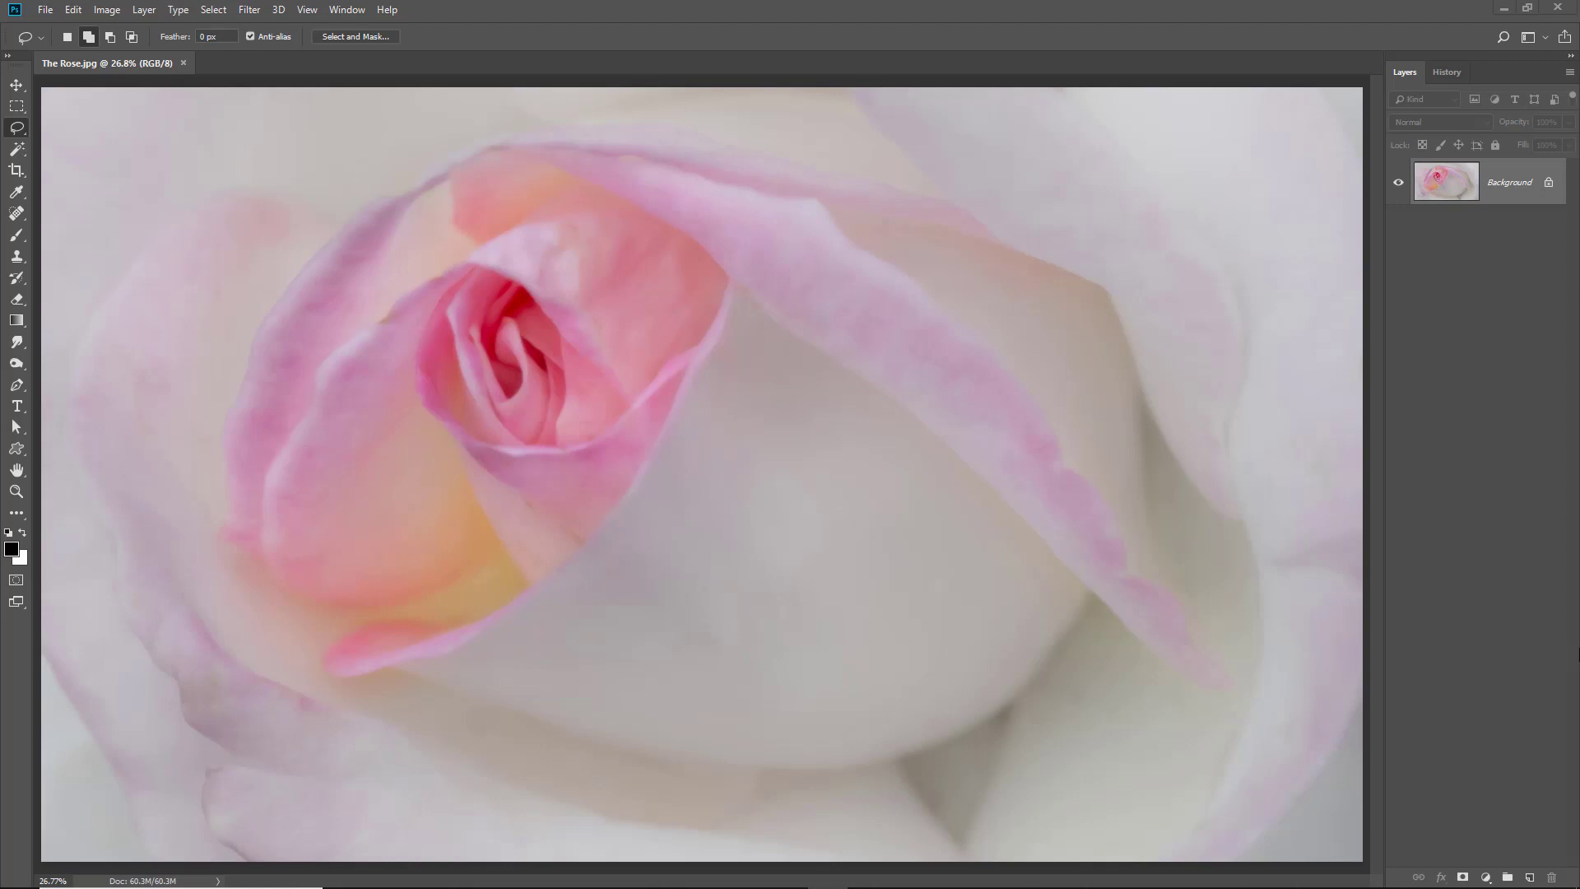
- Draw a rectangular marquee selection over the pale petals in the lower-centre of the rose
key(m)
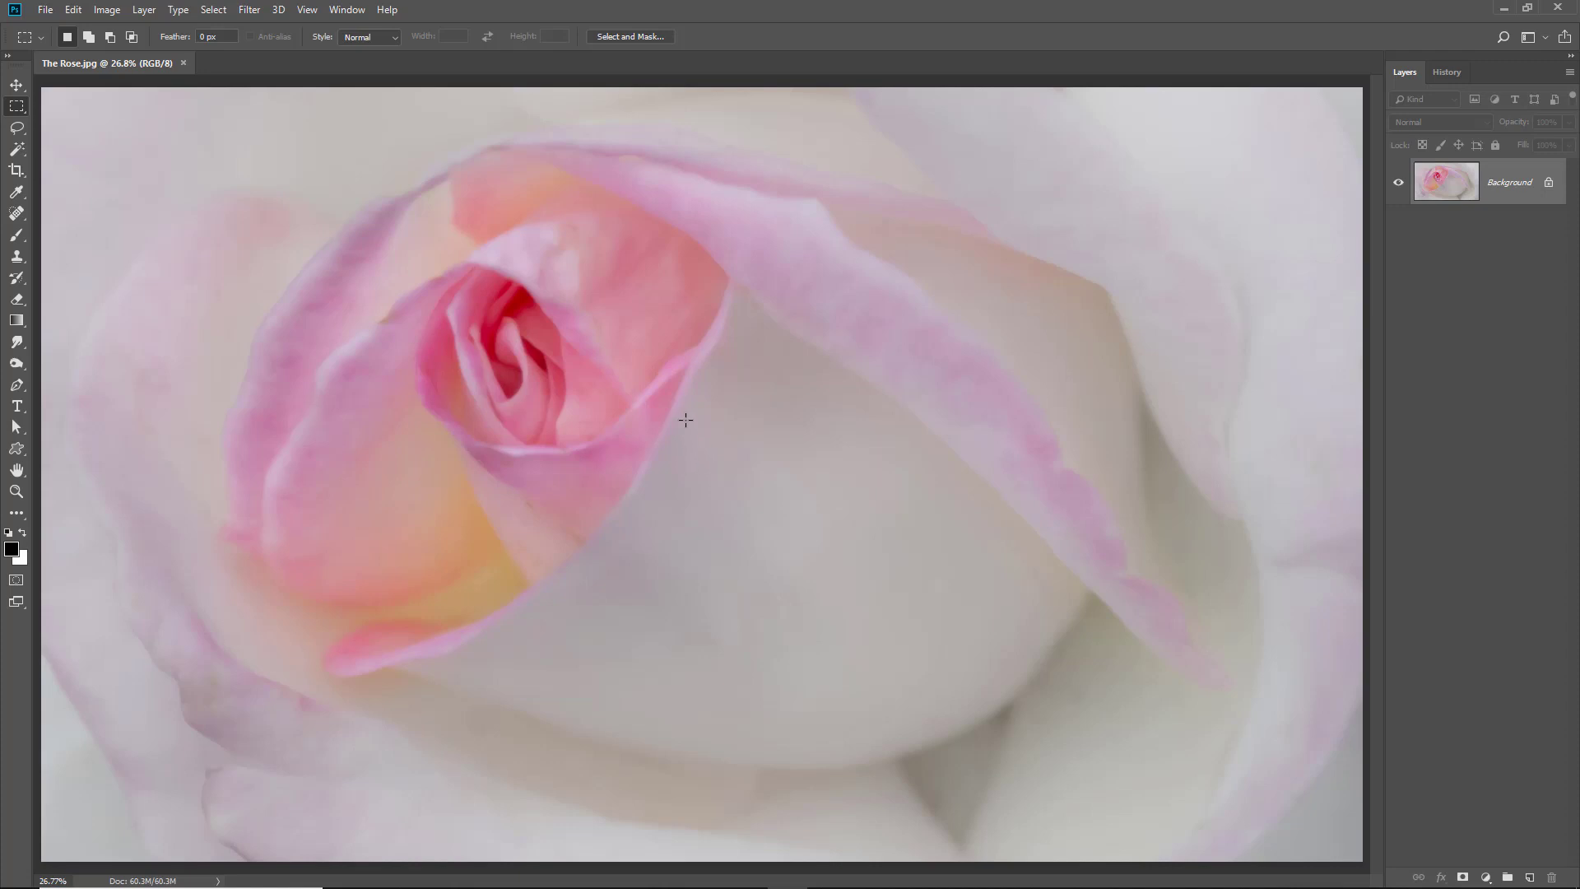
drag(687, 423, 1115, 770)
- Deselect the rectangle with Ctrl+D and switch to the Lasso Tool
key(ctrl+d)
key(l)
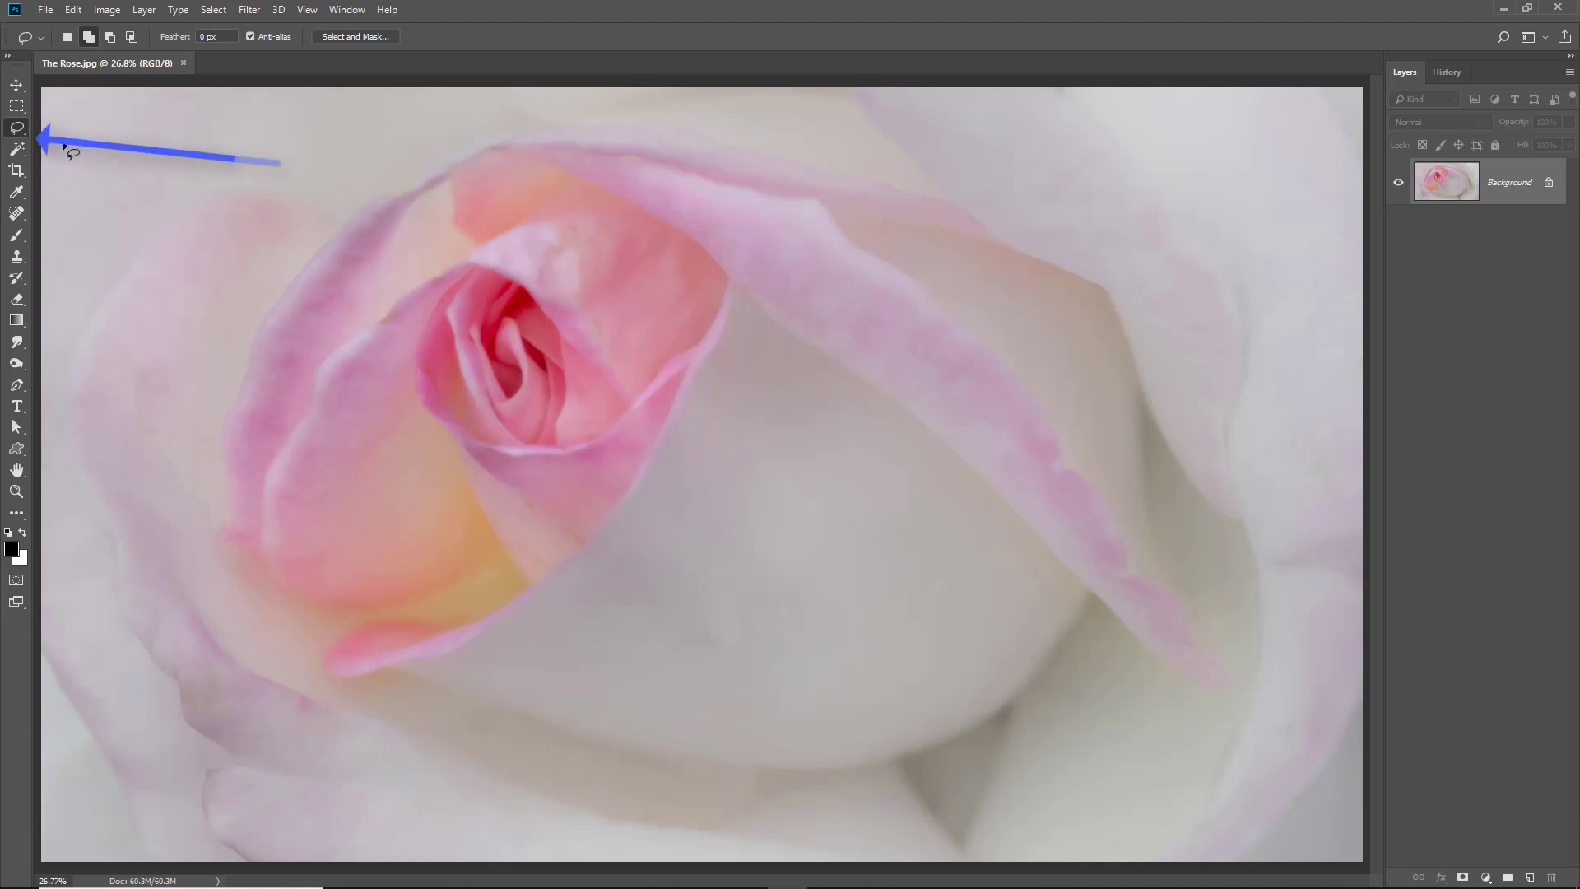
- Choose the Elliptical Marquee Tool from the marquee flyout
click(25, 113)
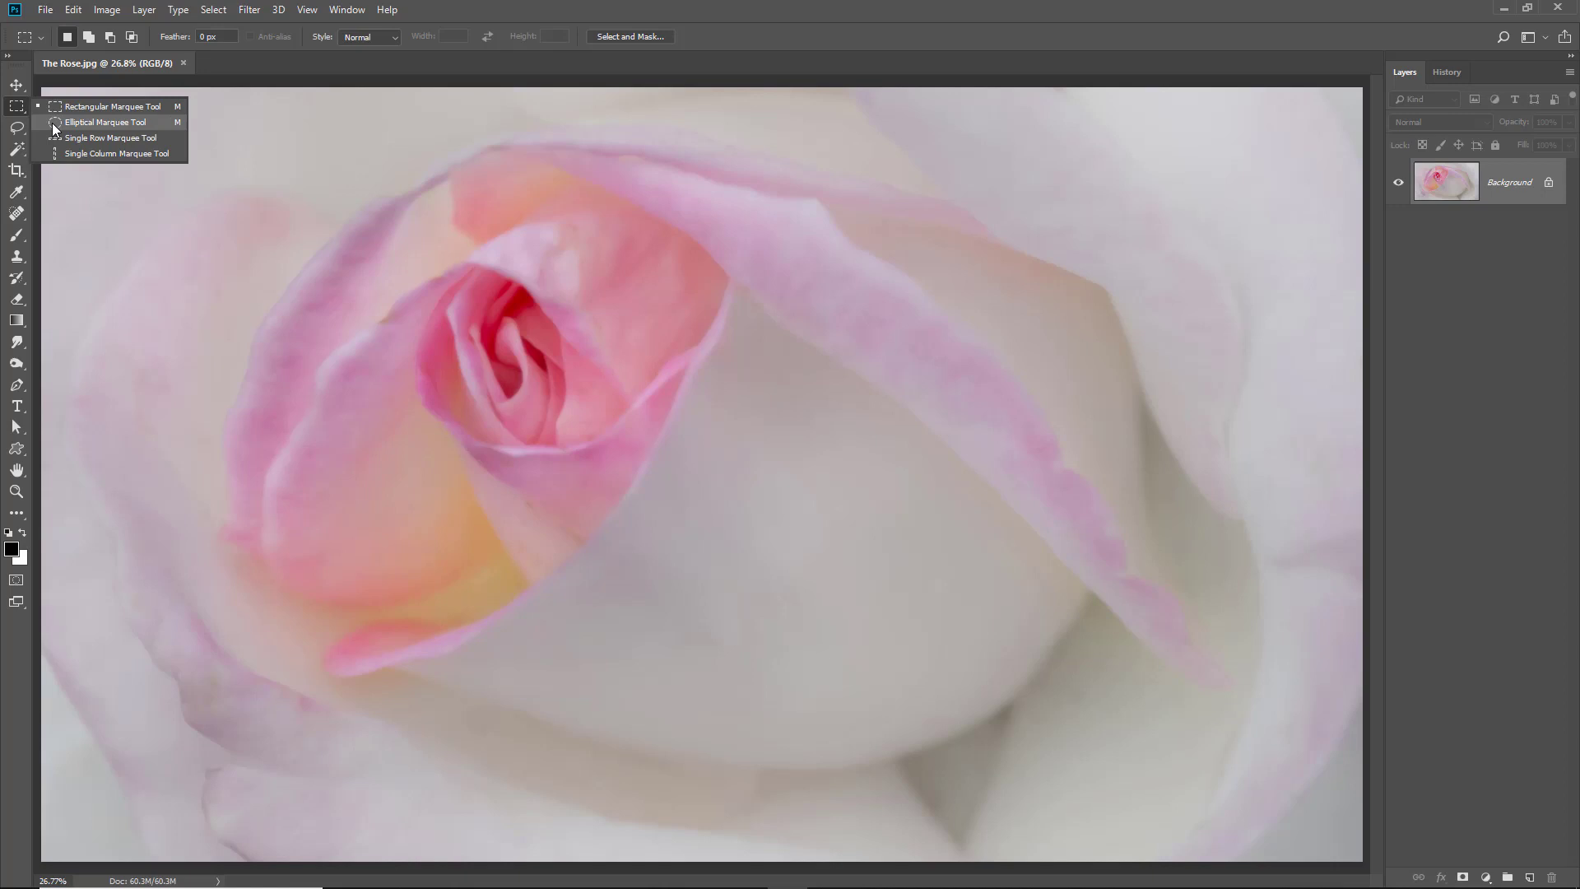
click(52, 121)
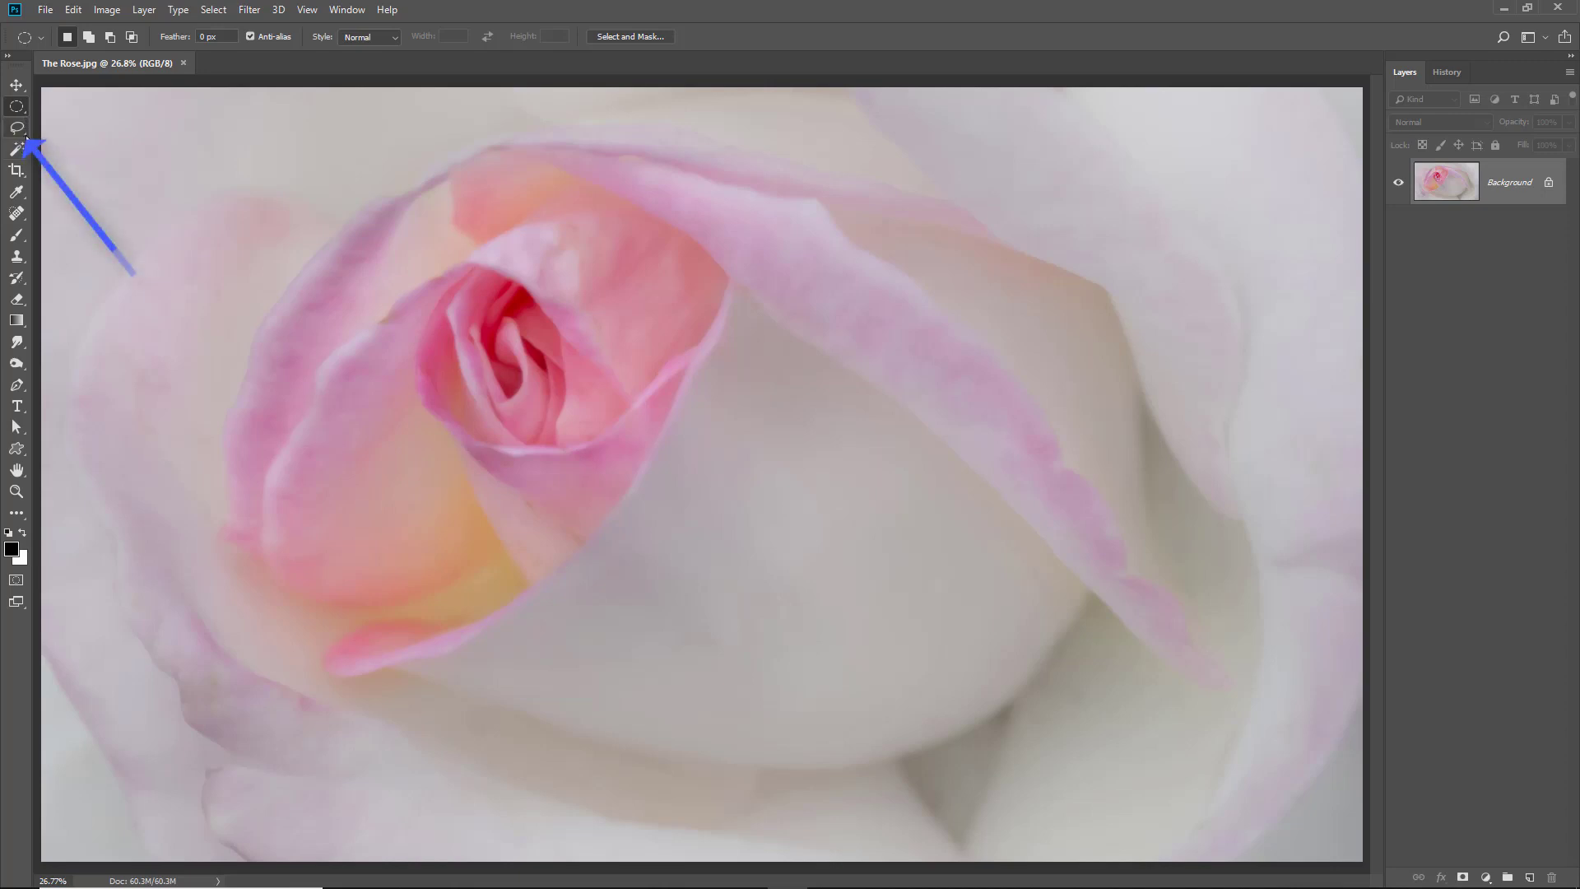
- Pick the plain Lasso Tool from the lasso flyout in place of the elliptical marquee
click(26, 135)
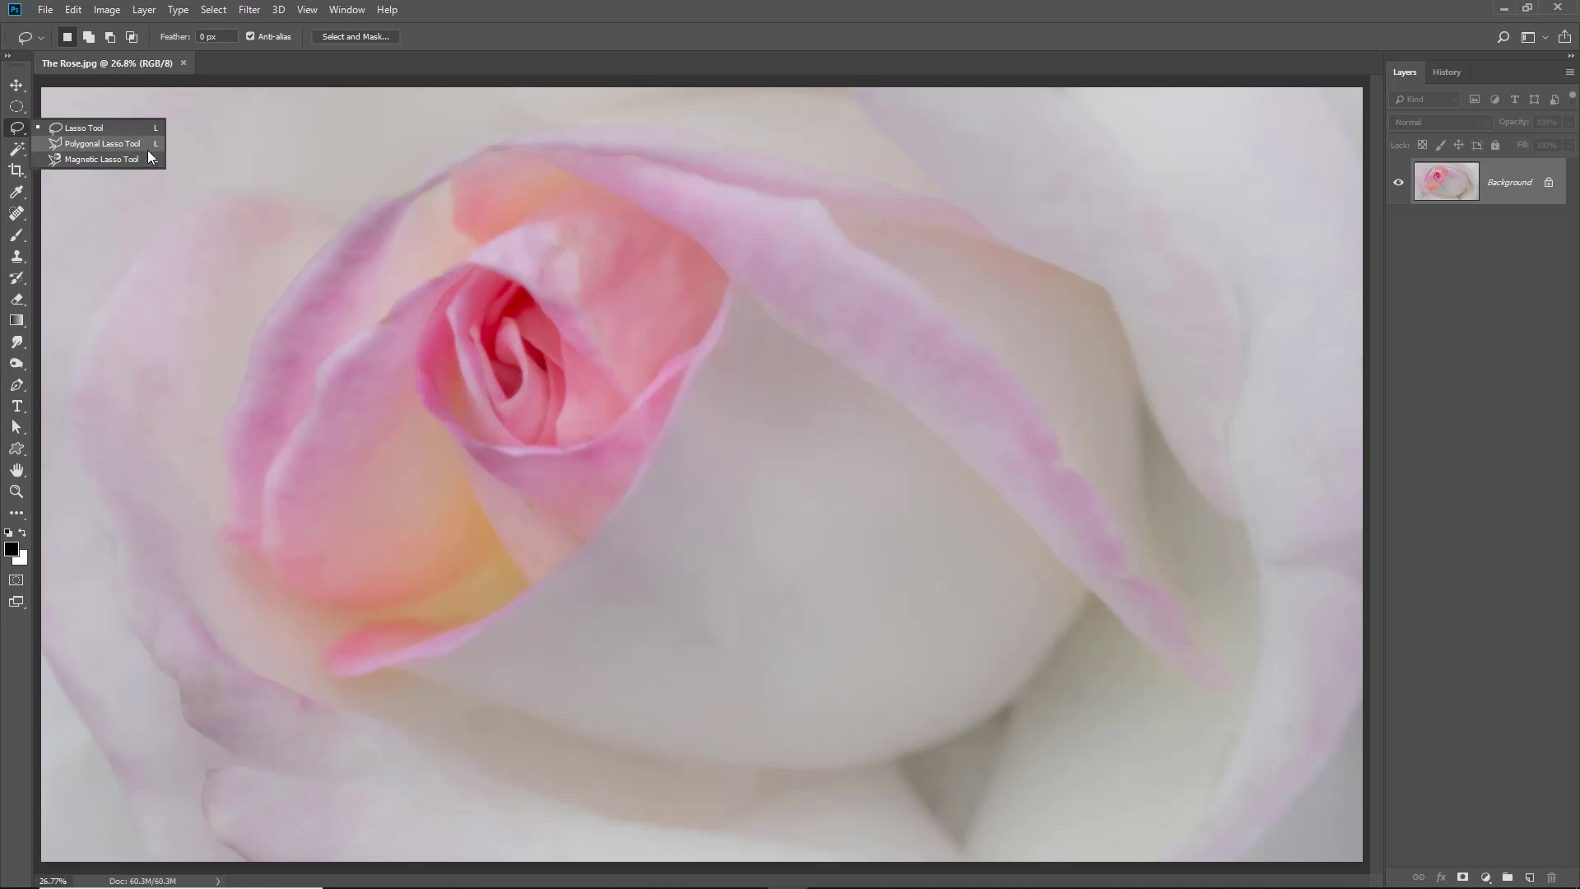
click(95, 127)
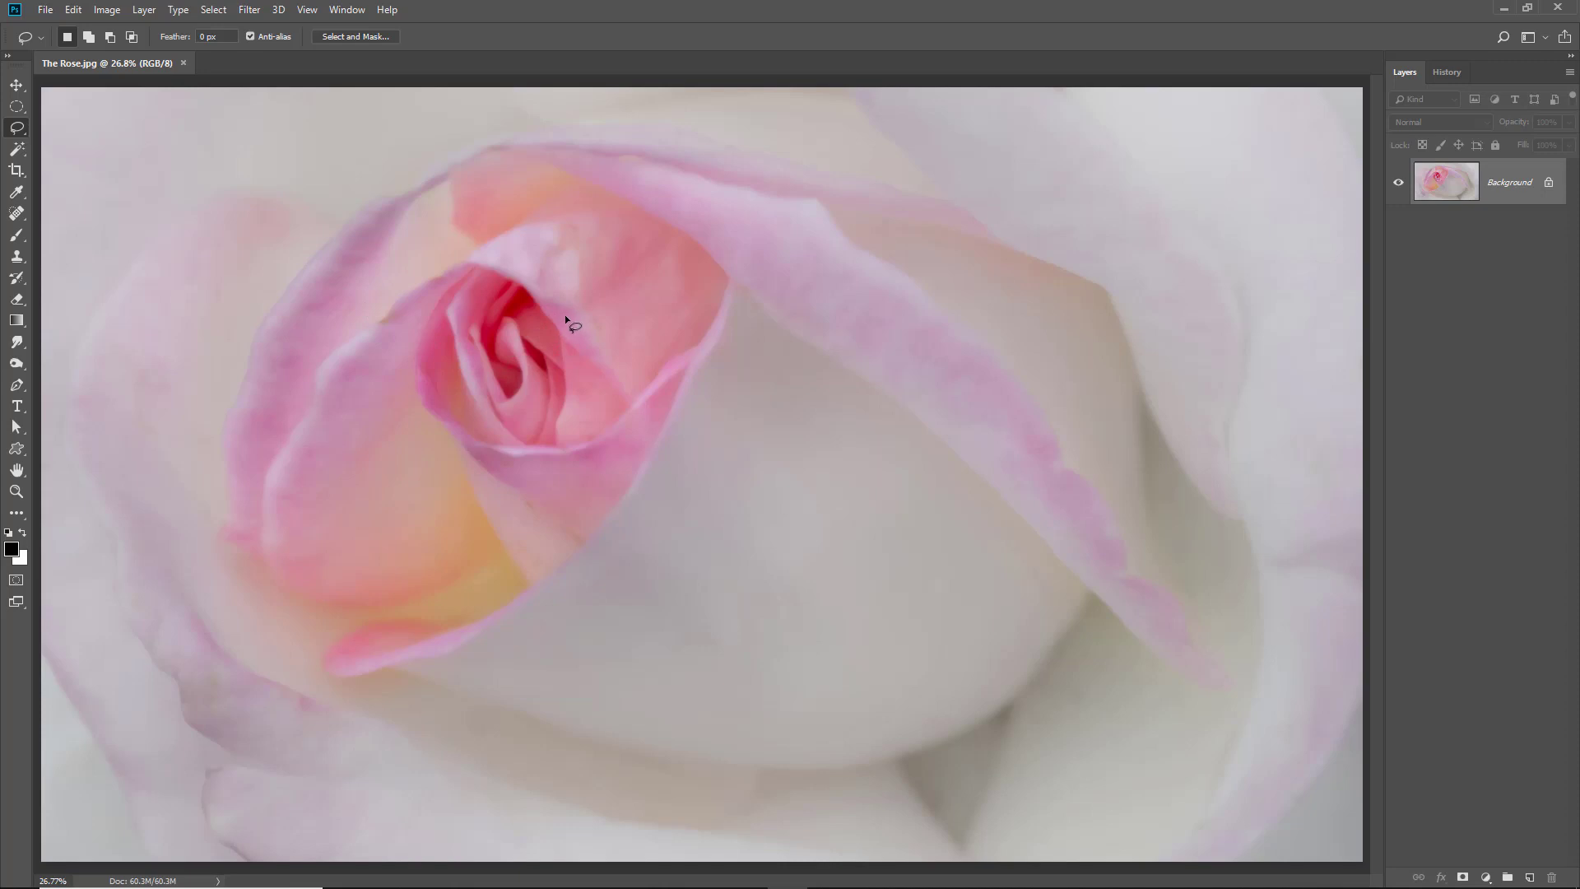
- Trace a freehand lasso loop around the rose's centre and left petals, then nudge it right and up
drag(624, 245, 875, 281)
mouse_move(498, 632)
mouse_down()
mouse_move(260, 358)
mouse_move(360, 200)
mouse_move(504, 283)
mouse_move(624, 249)
mouse_up()
mouse_move(610, 436)
mouse_down()
mouse_move(759, 422)
mouse_move(808, 391)
mouse_move(822, 413)
mouse_move(601, 560)
mouse_move(616, 561)
mouse_up()
- Switch to the Polygonal Lasso Tool and clear the freehand selection
click(27, 133)
click(58, 145)
key(ctrl+d)
- Place seven zigzag corners from top left to lower left, forming a straight-edged selection across the rose
click(180, 148)
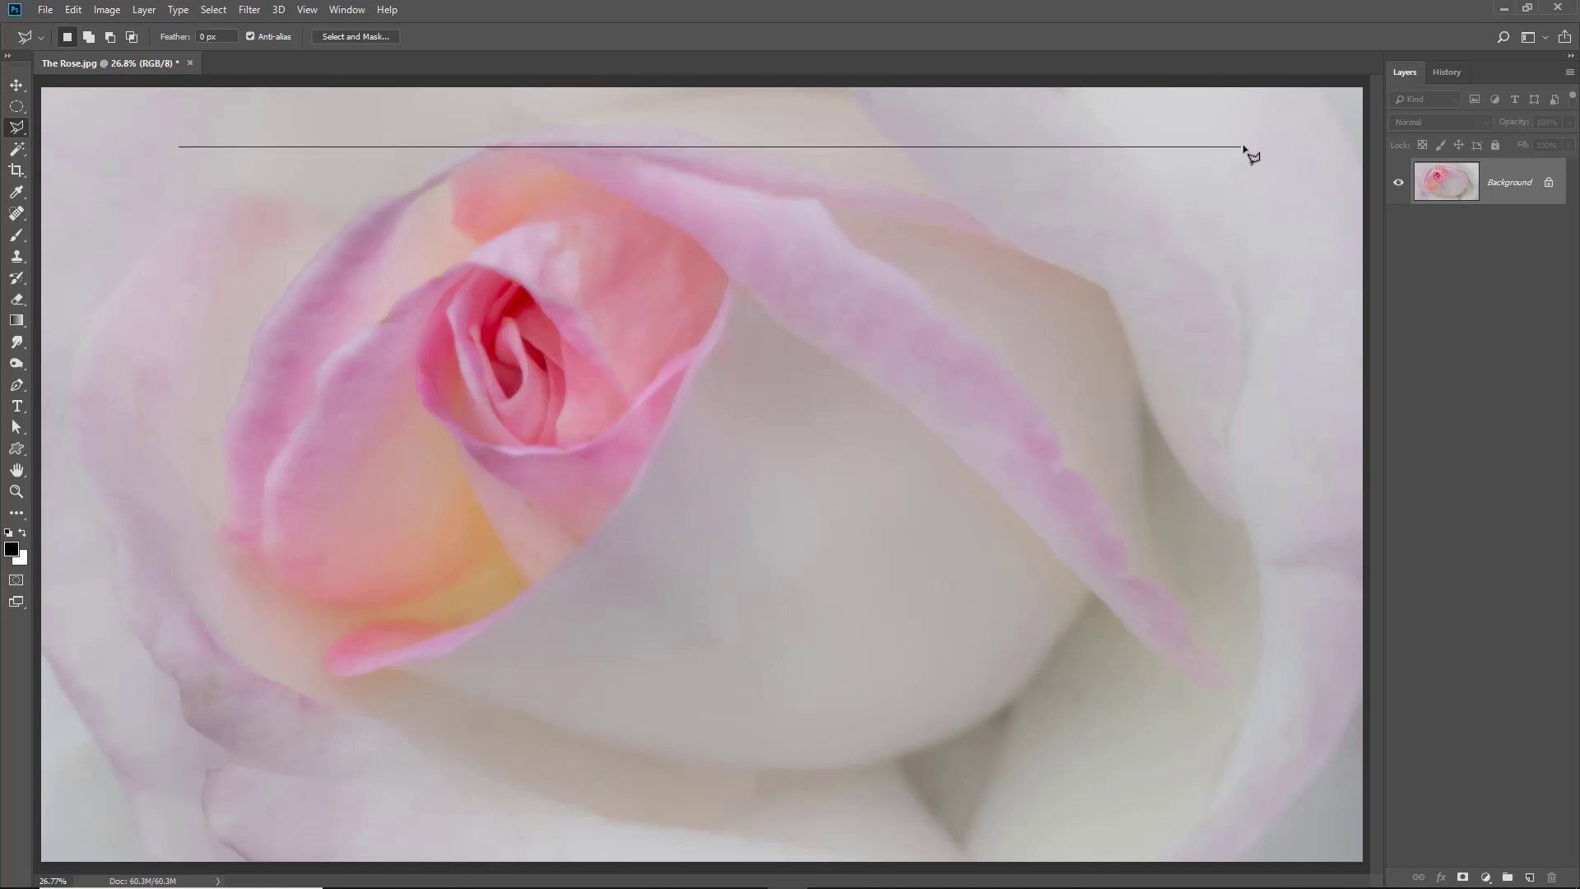
click(1252, 209)
click(1011, 591)
click(925, 265)
click(730, 628)
click(457, 237)
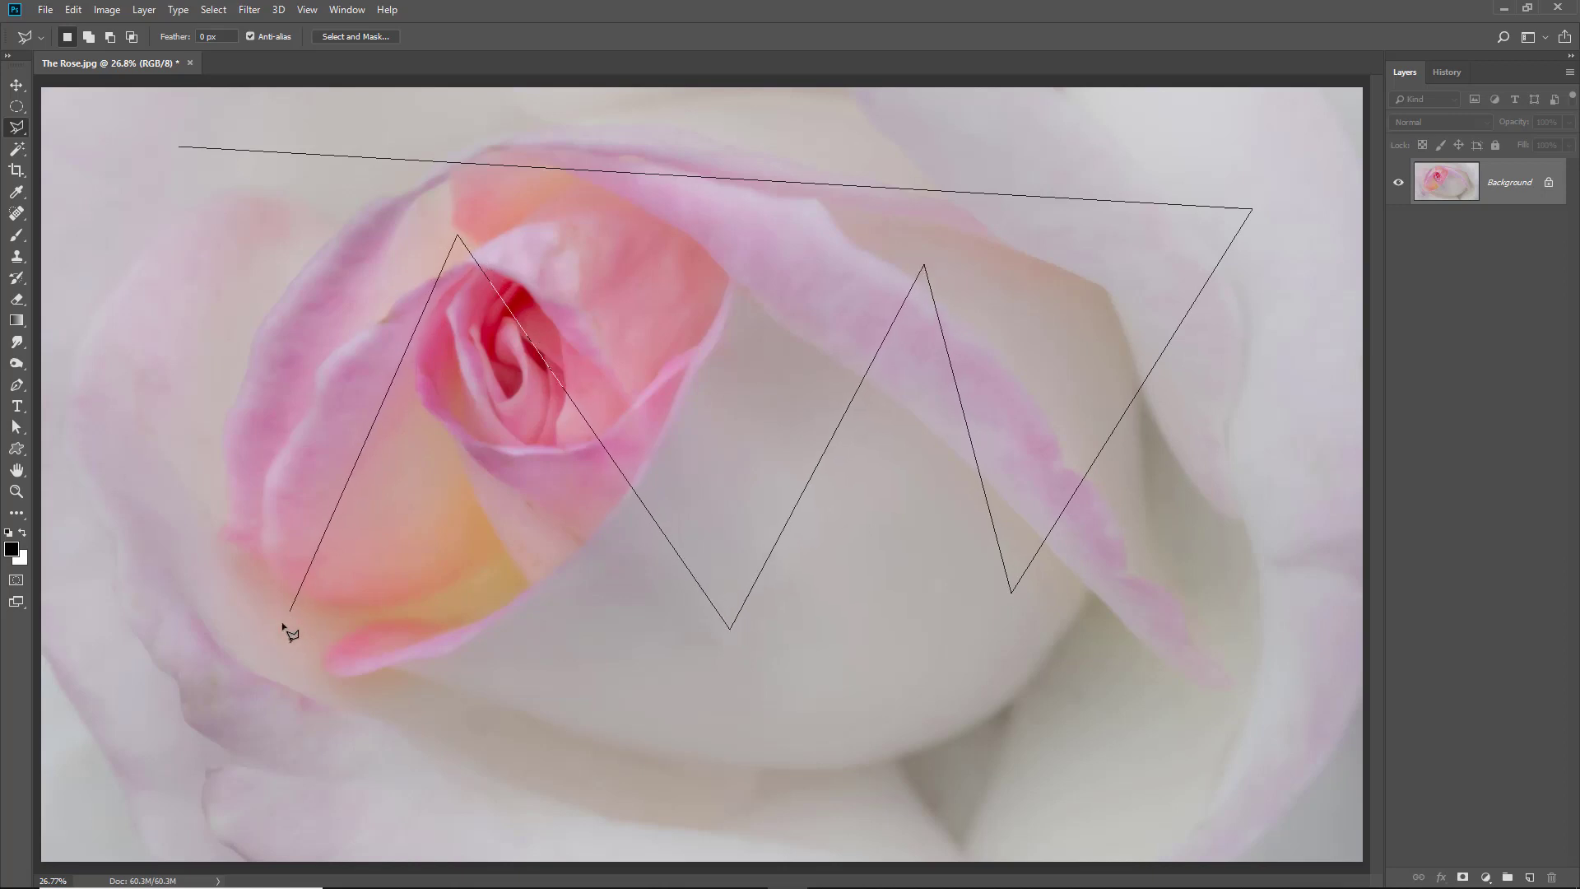
click(259, 636)
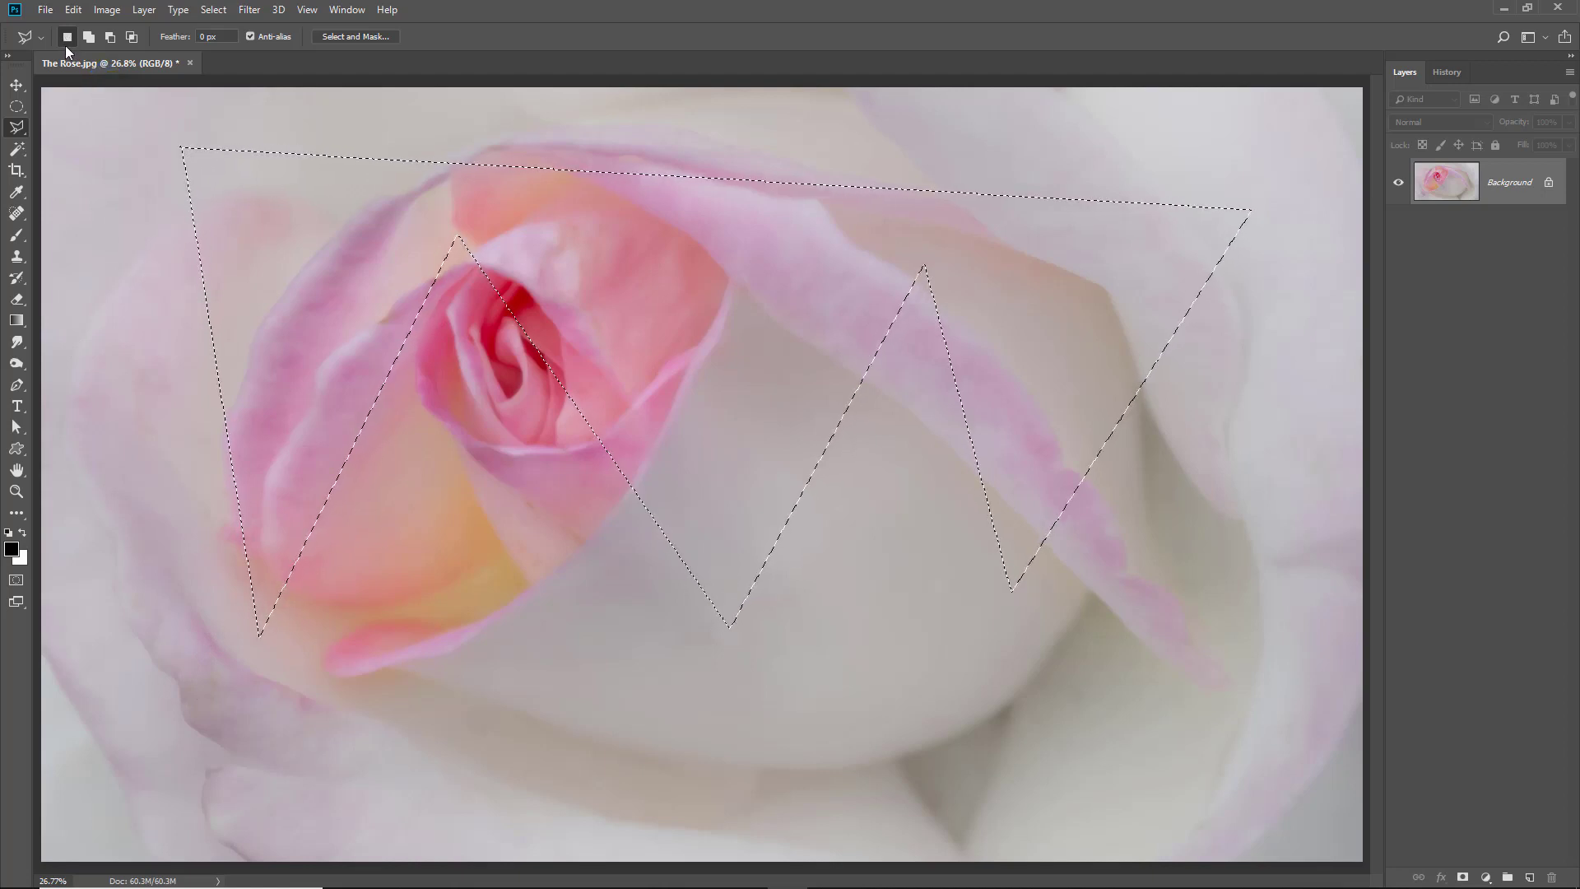
- Outline a four-sided polygonal selection around the rose's centre
click(1123, 717)
click(238, 722)
click(206, 223)
click(1205, 195)
click(1129, 724)
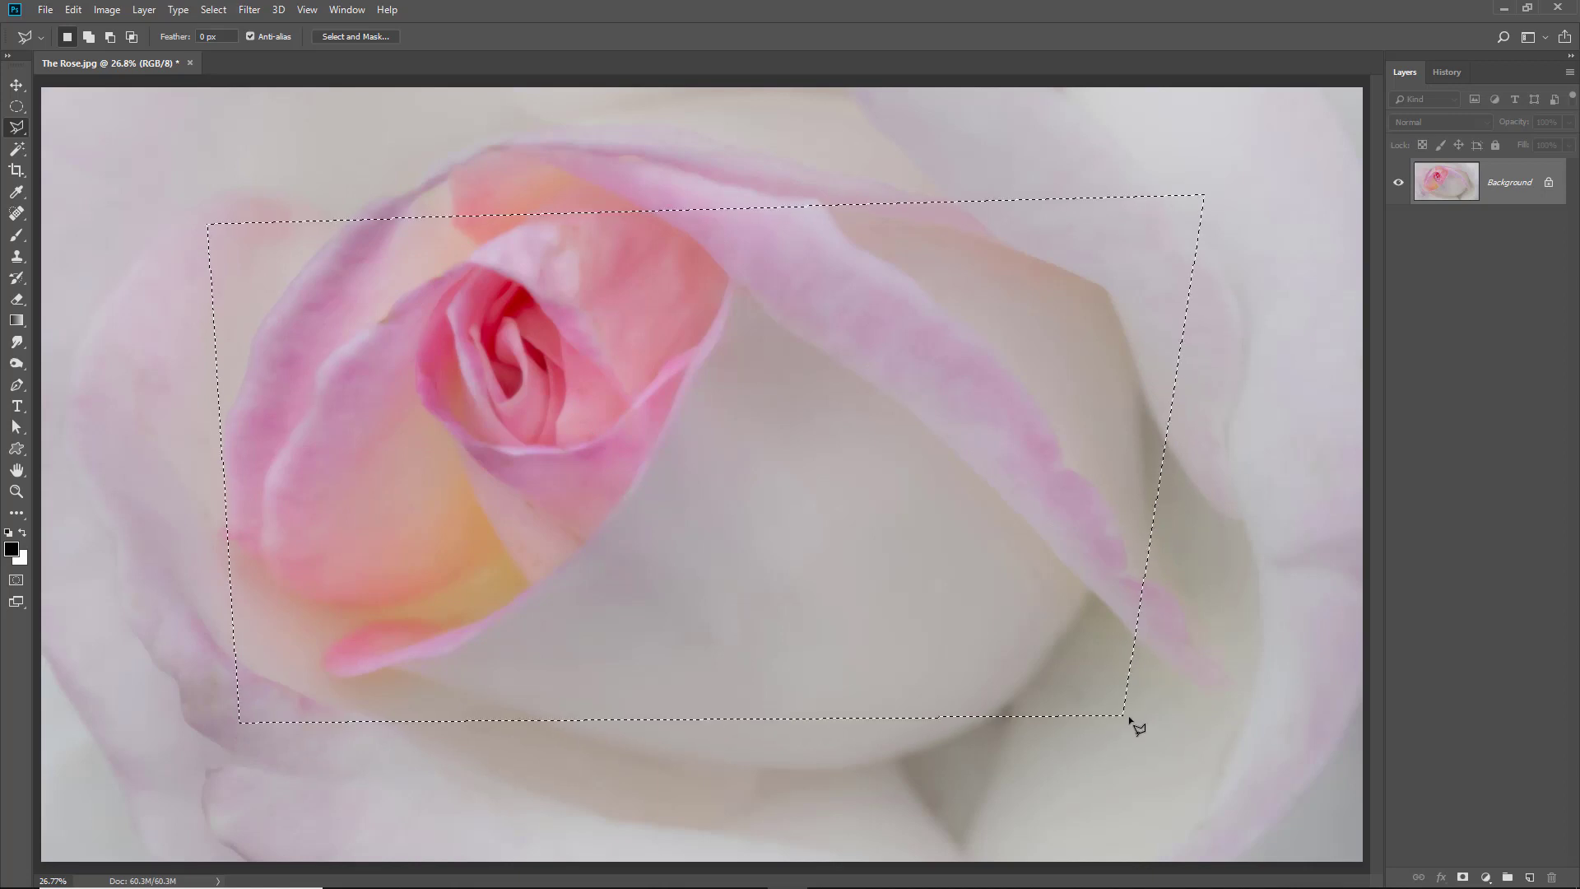
- In Add to Selection mode, merge an extra polygonal patch at the upper left
click(88, 36)
click(469, 243)
click(306, 143)
click(124, 195)
click(118, 426)
click(367, 403)
click(470, 244)
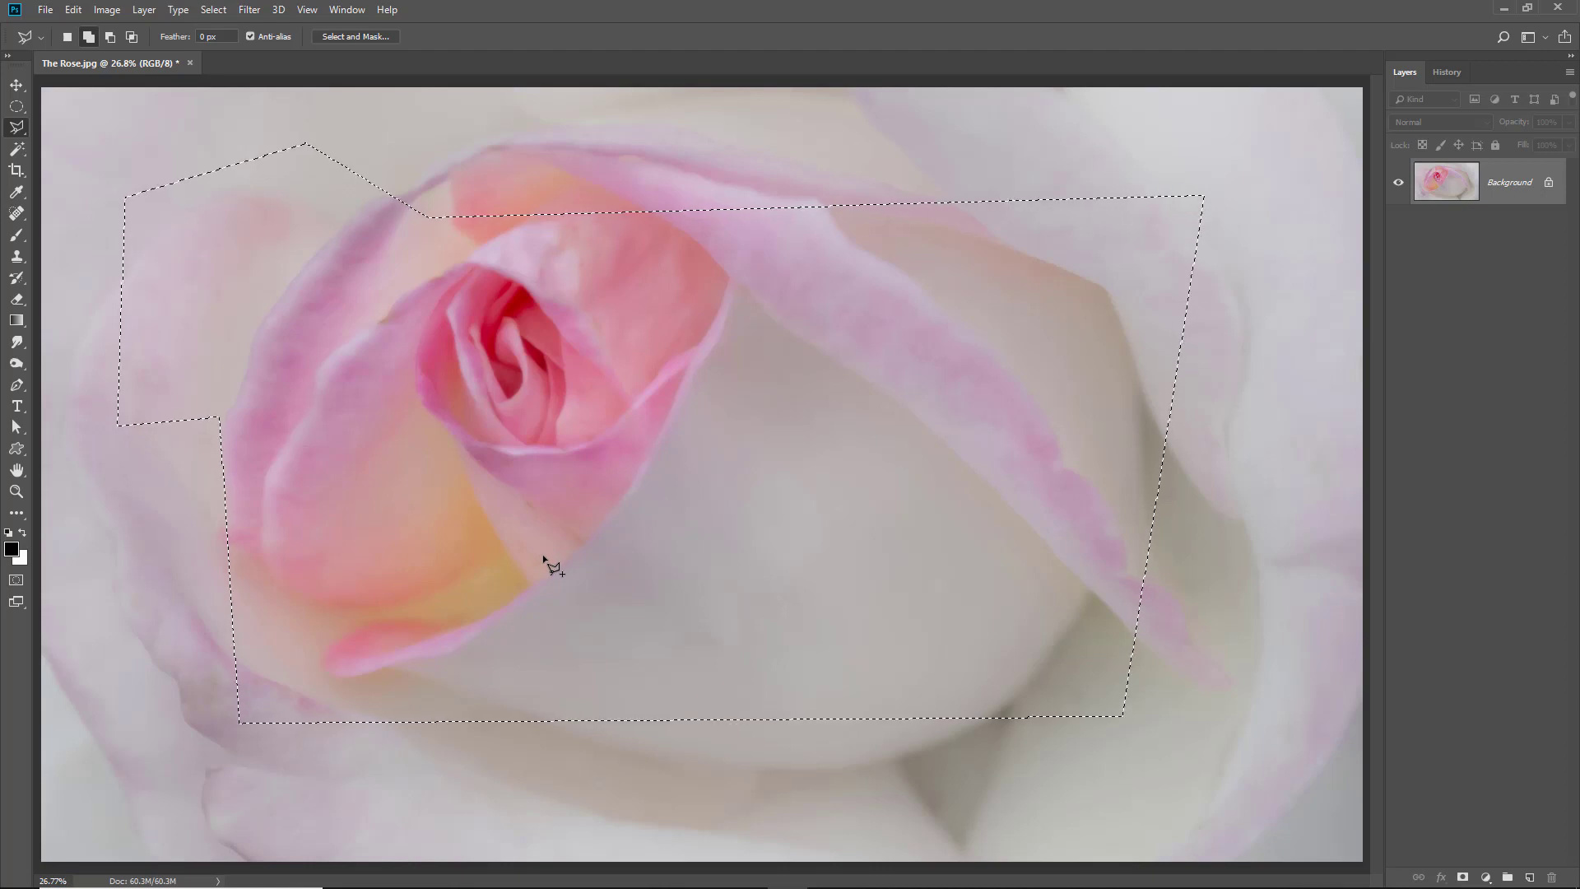
- Subtract an upper-left patch from the selection, then set the mode back to Add to Selection
click(111, 36)
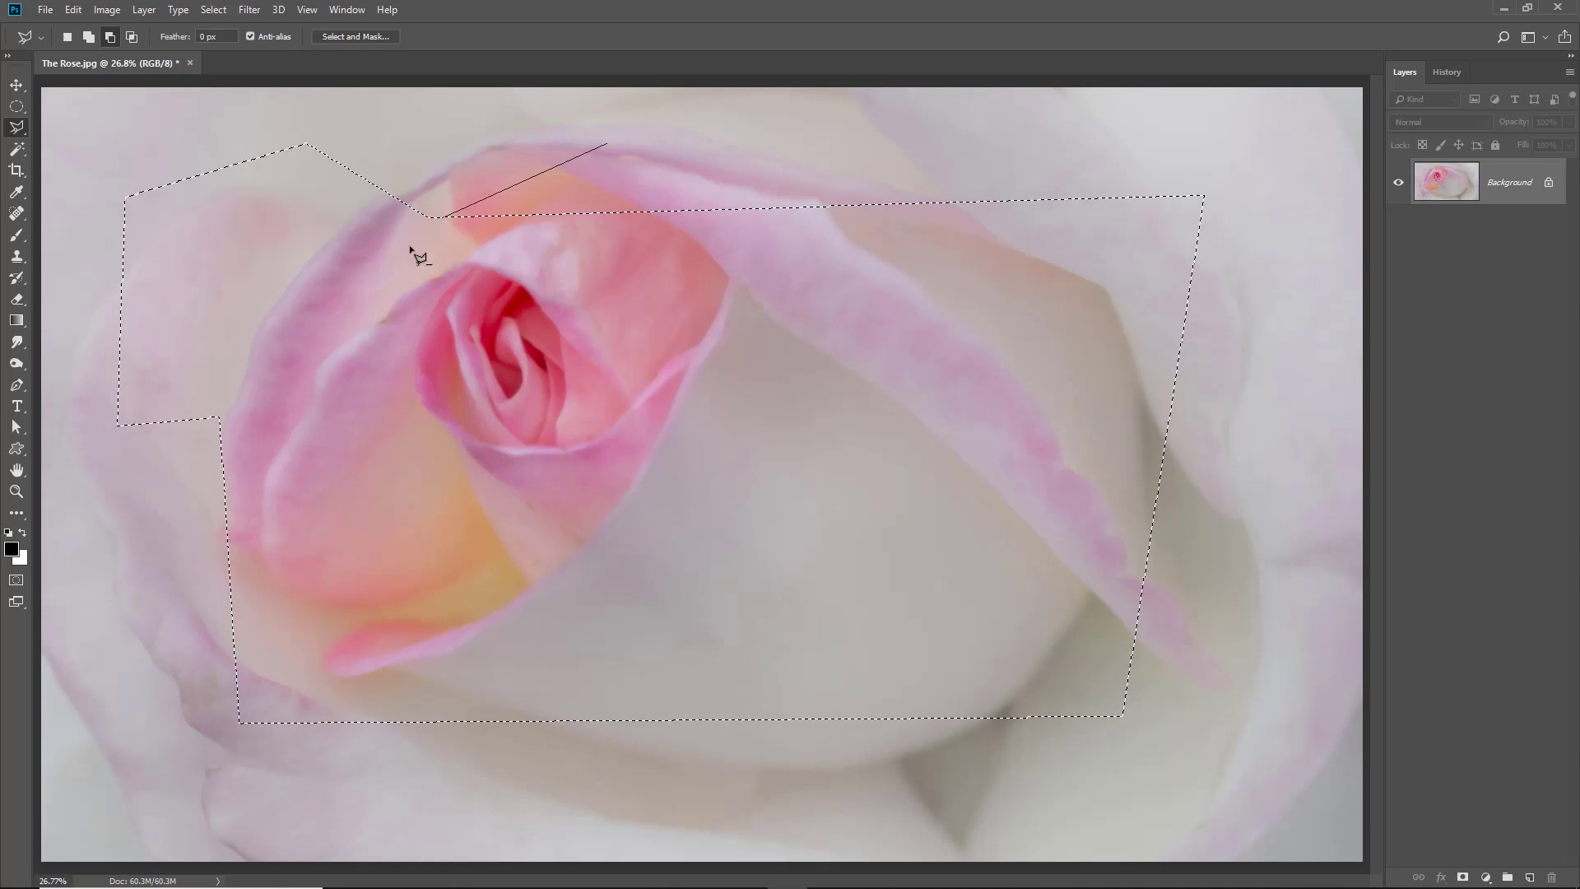
click(184, 455)
click(70, 502)
click(86, 135)
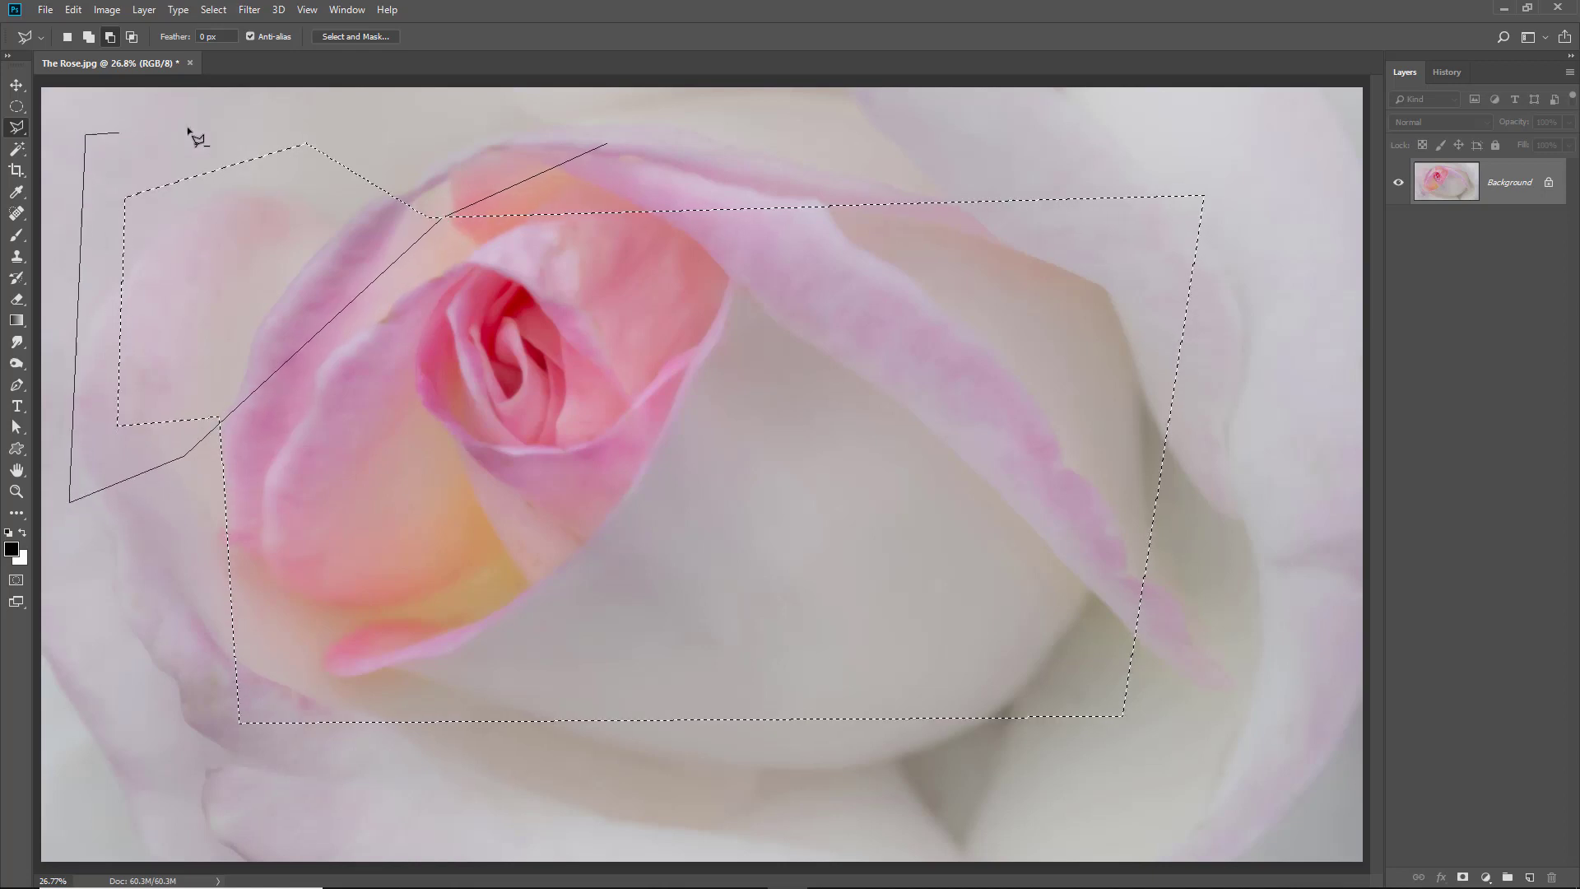
click(606, 144)
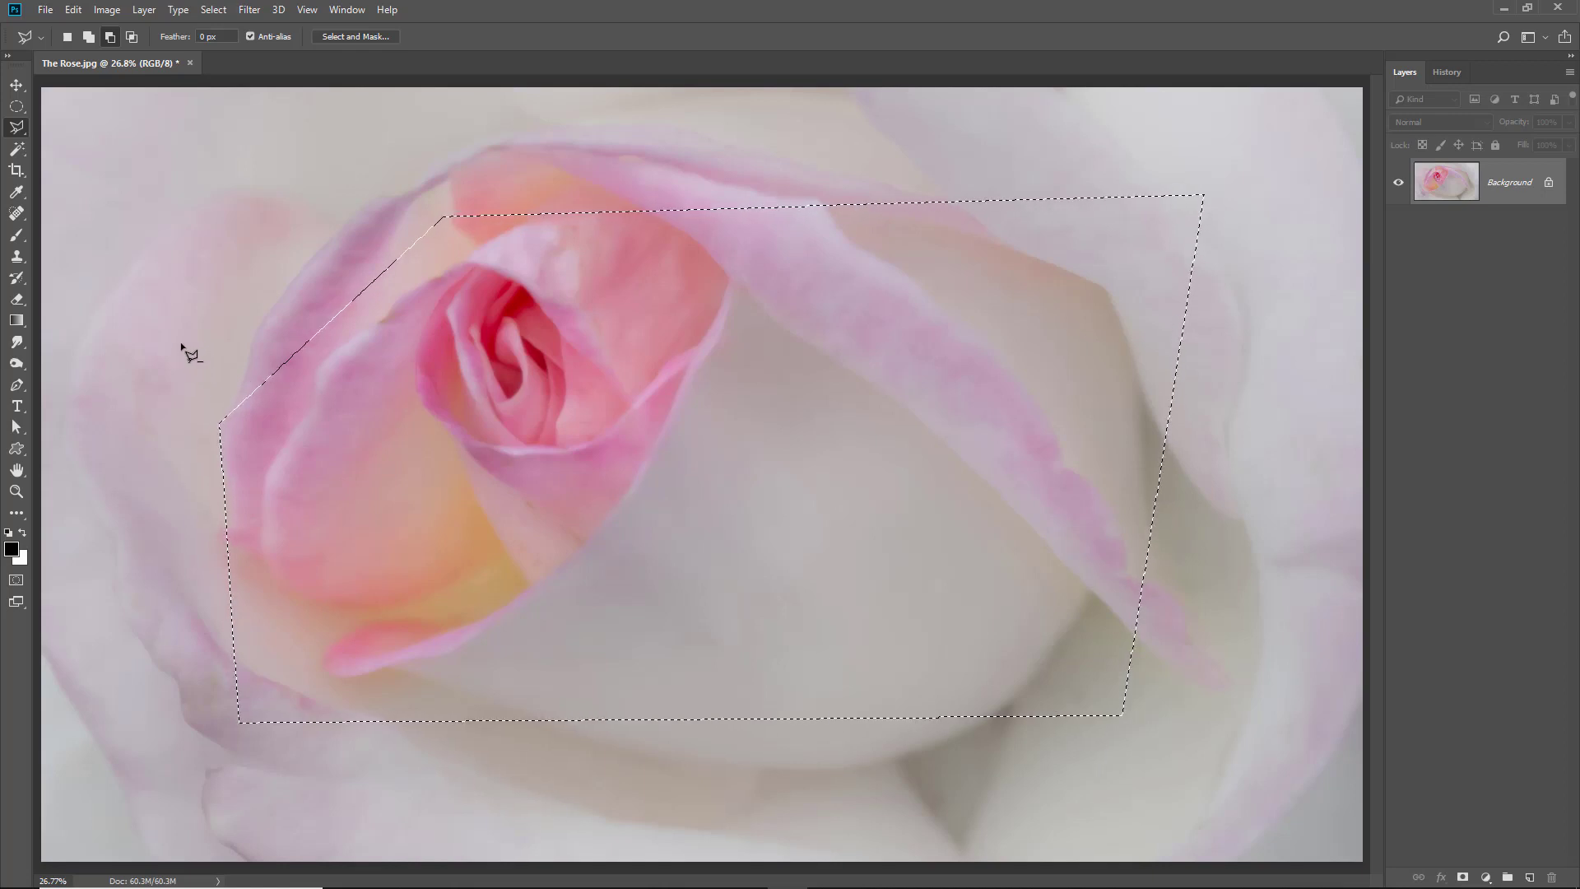
click(110, 37)
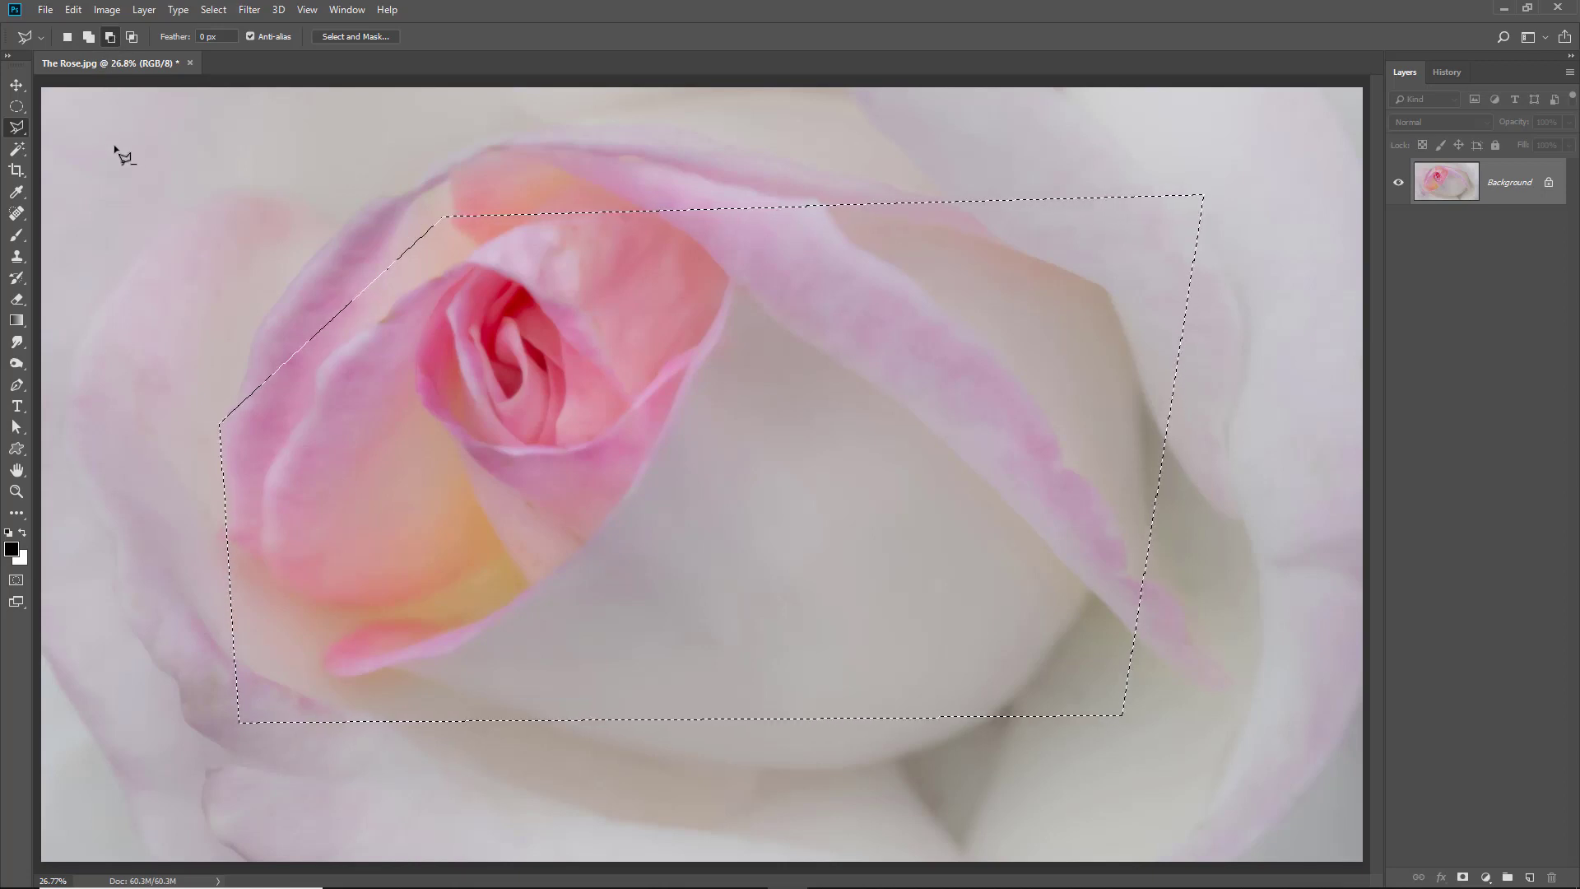
click(88, 37)
- With the freehand Lasso in Add mode, drag a wavy area onto the selection's upper left
click(22, 130)
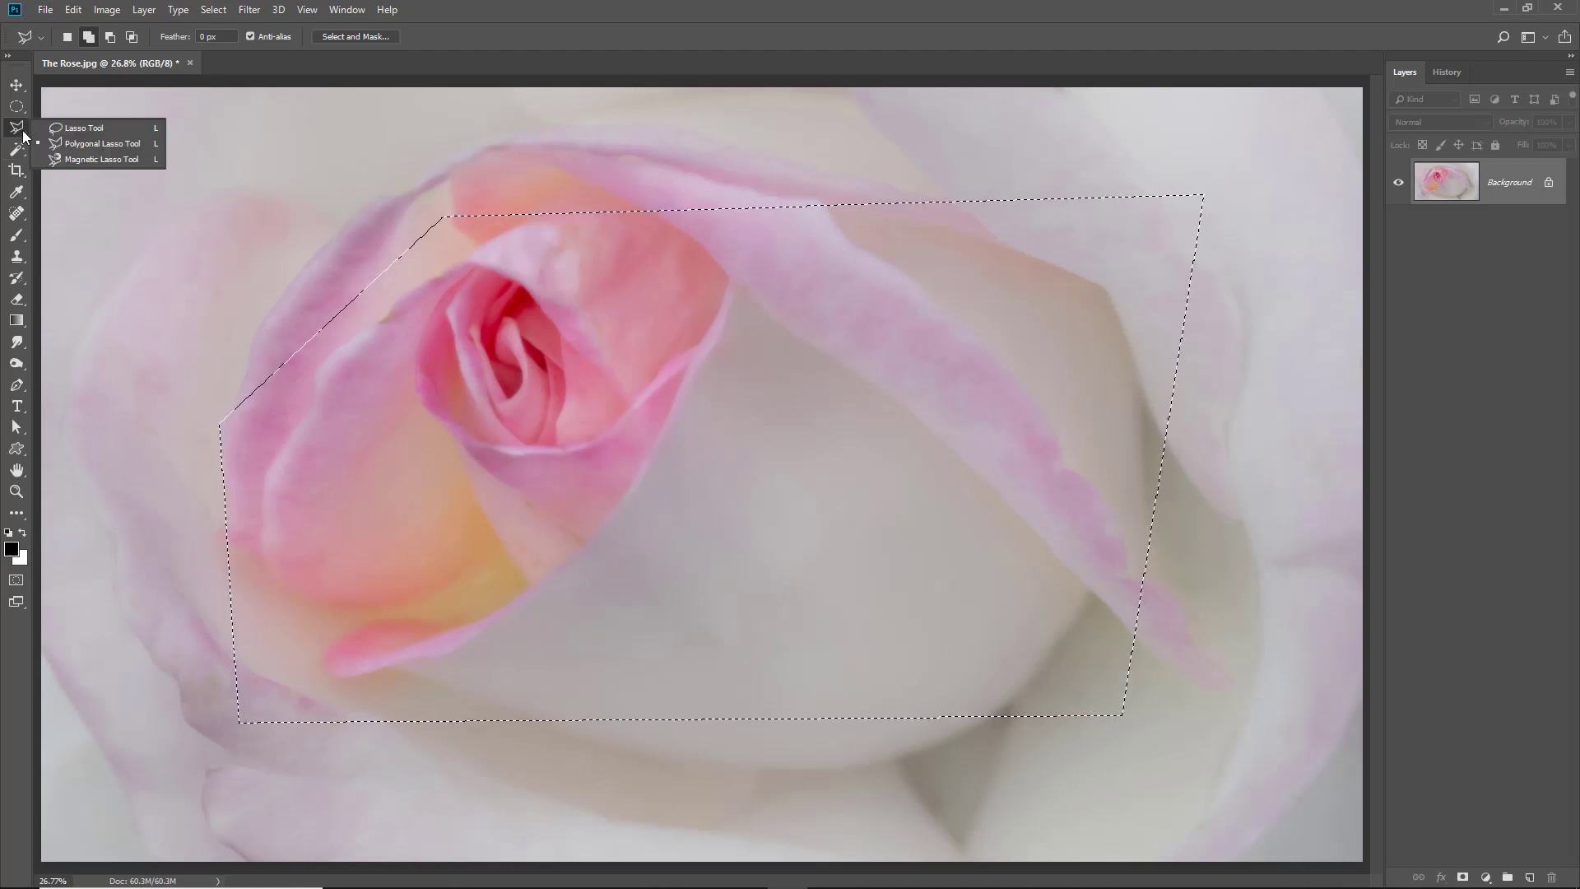
click(78, 128)
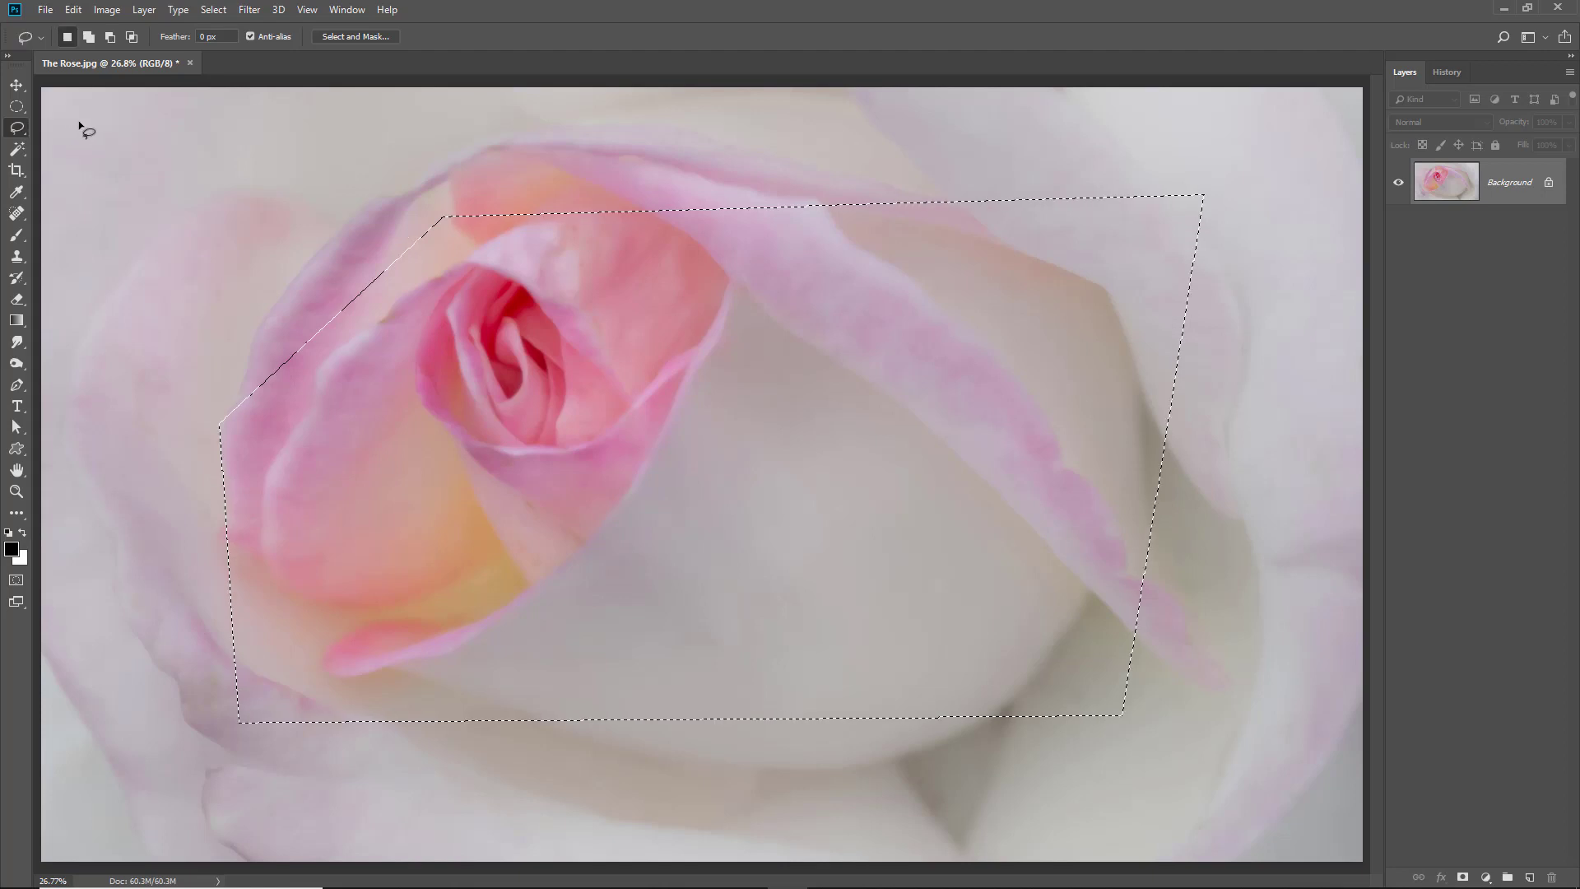
click(88, 37)
mouse_move(492, 251)
mouse_down()
mouse_move(455, 187)
mouse_move(331, 175)
mouse_move(269, 231)
mouse_move(176, 253)
mouse_move(141, 333)
mouse_move(133, 431)
mouse_move(224, 484)
mouse_up()
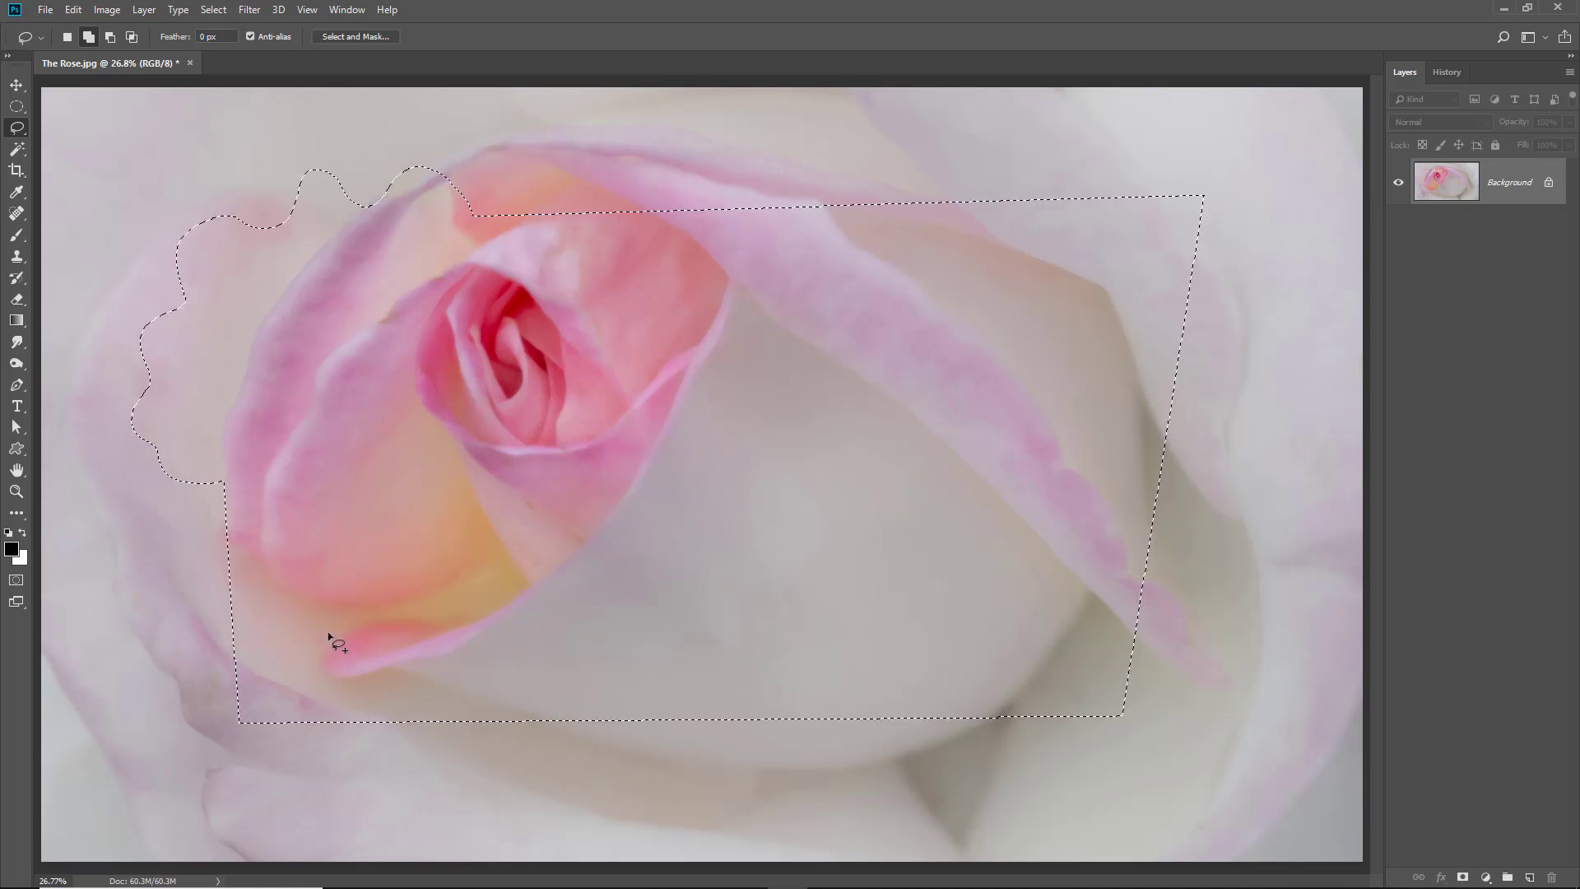
- Draw an 88 × 55.5 mm oval selection over the rose and shift it slightly up-left
click(18, 108)
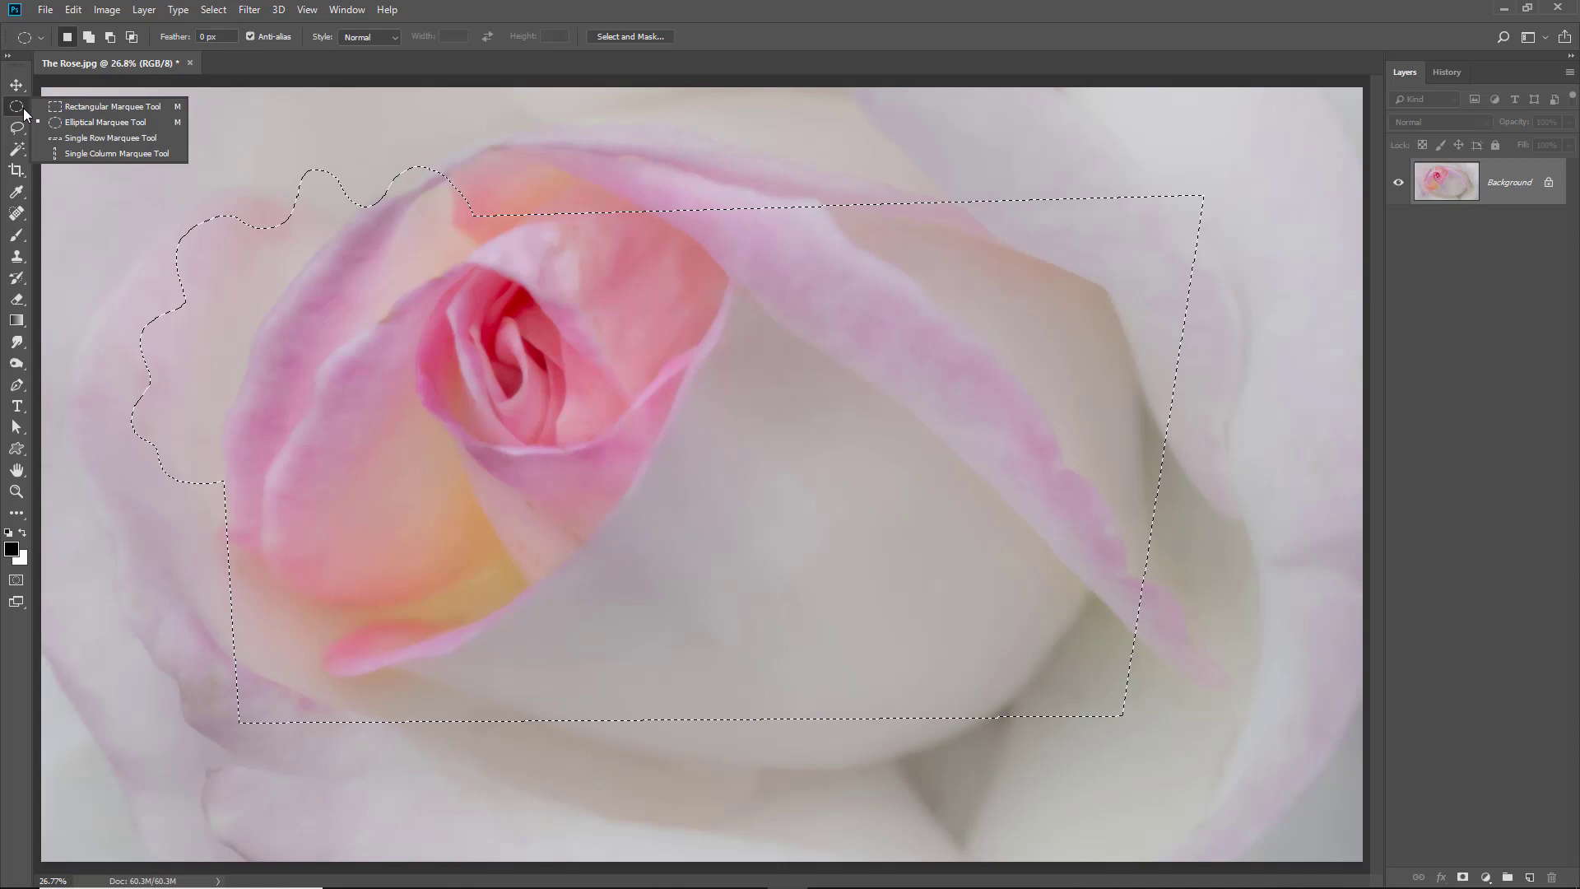
click(69, 122)
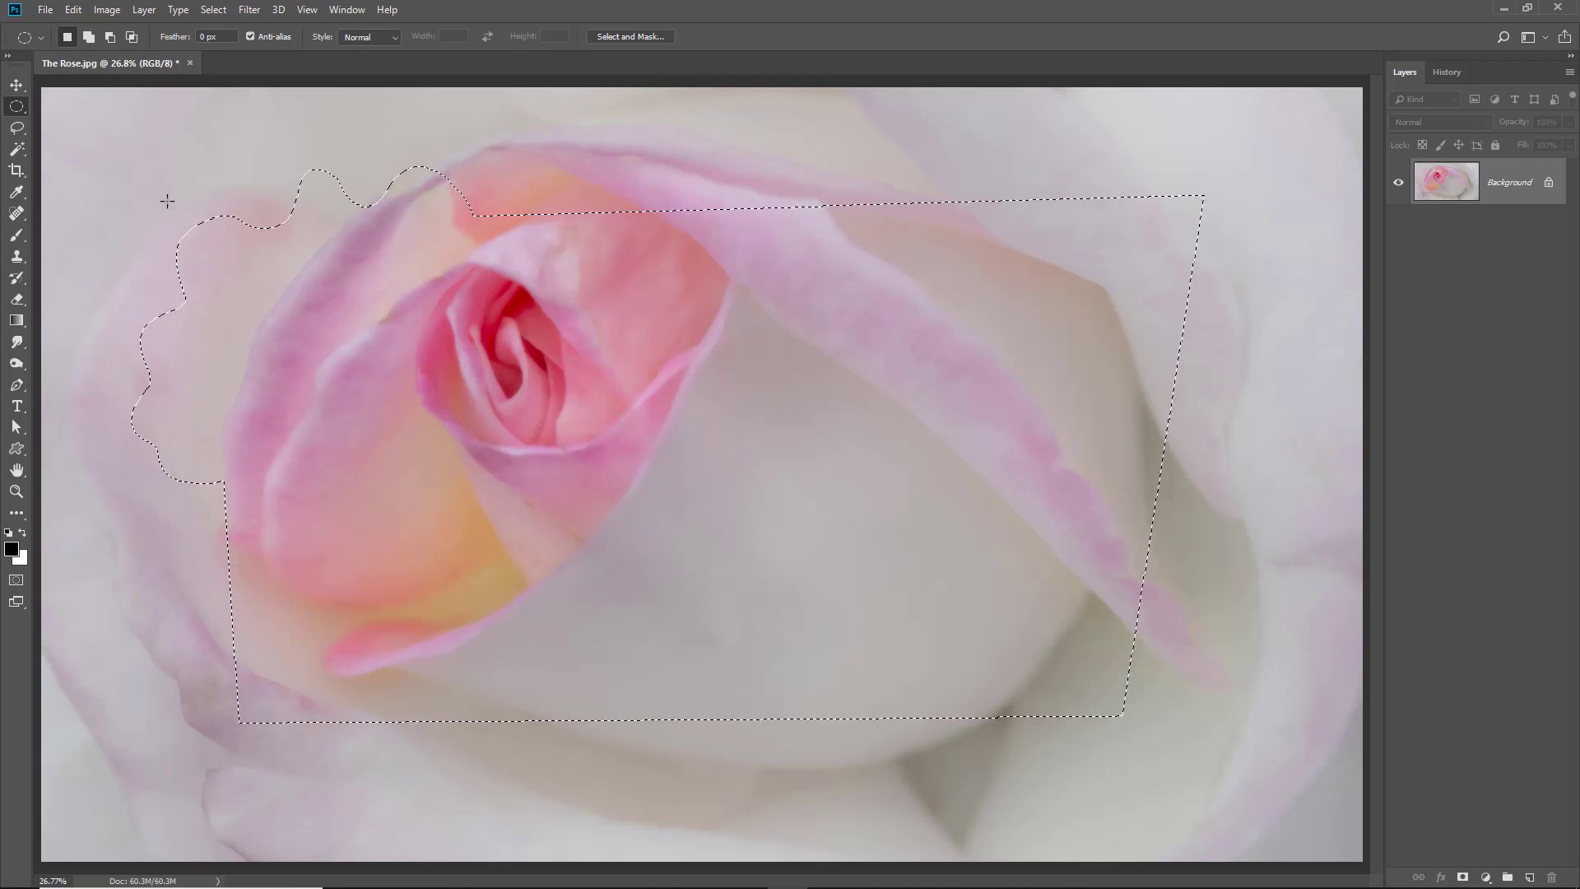
mouse_move(158, 195)
mouse_down()
mouse_move(848, 671)
mouse_move(1298, 834)
mouse_up()
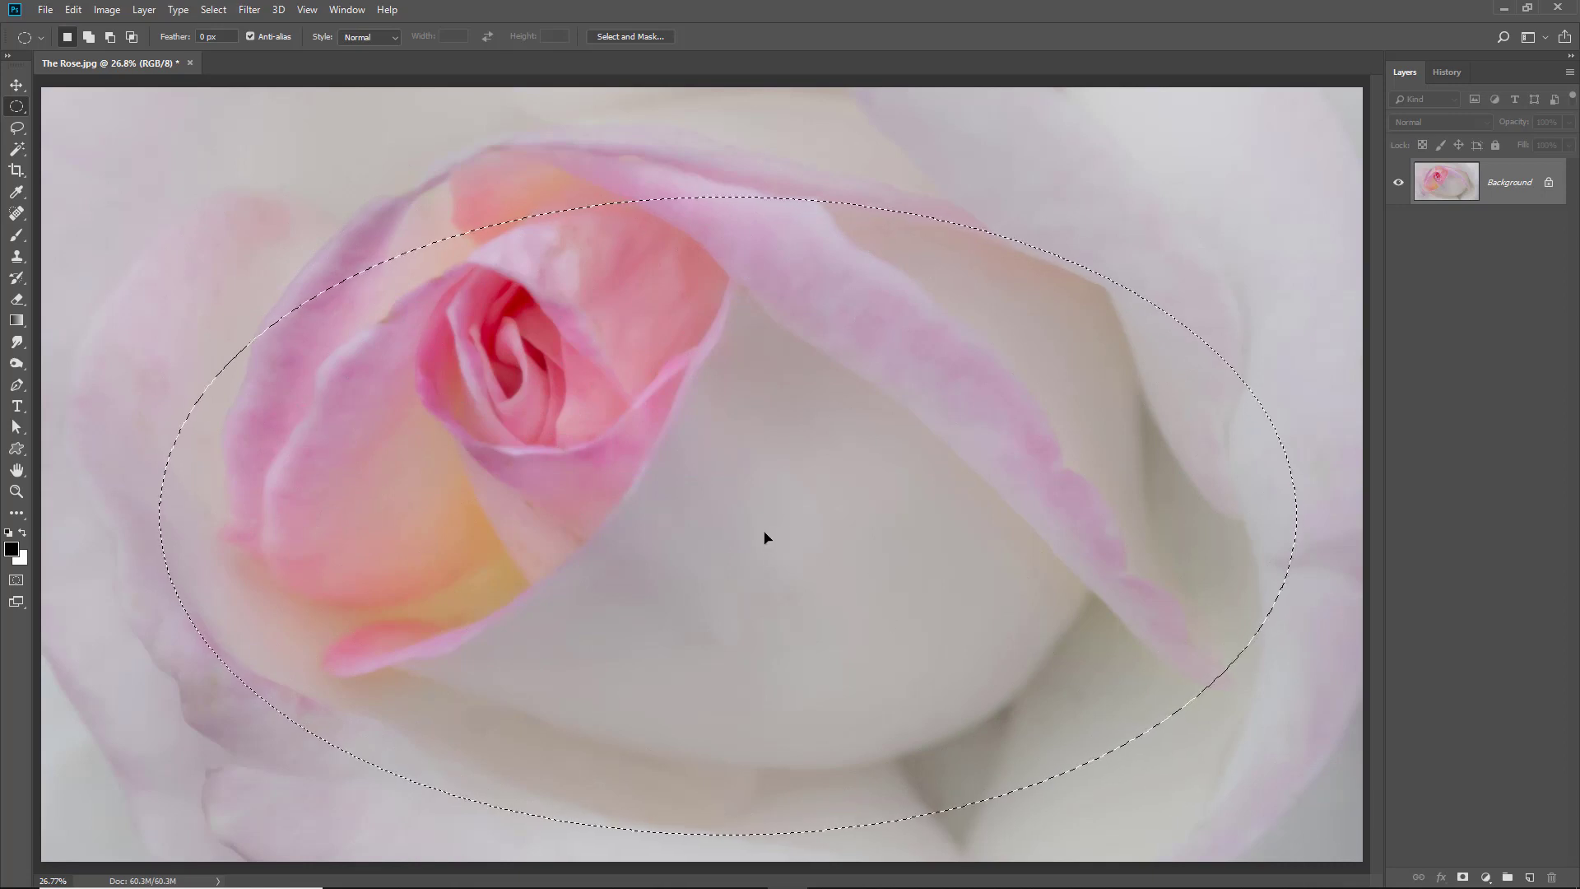
drag(766, 537, 742, 498)
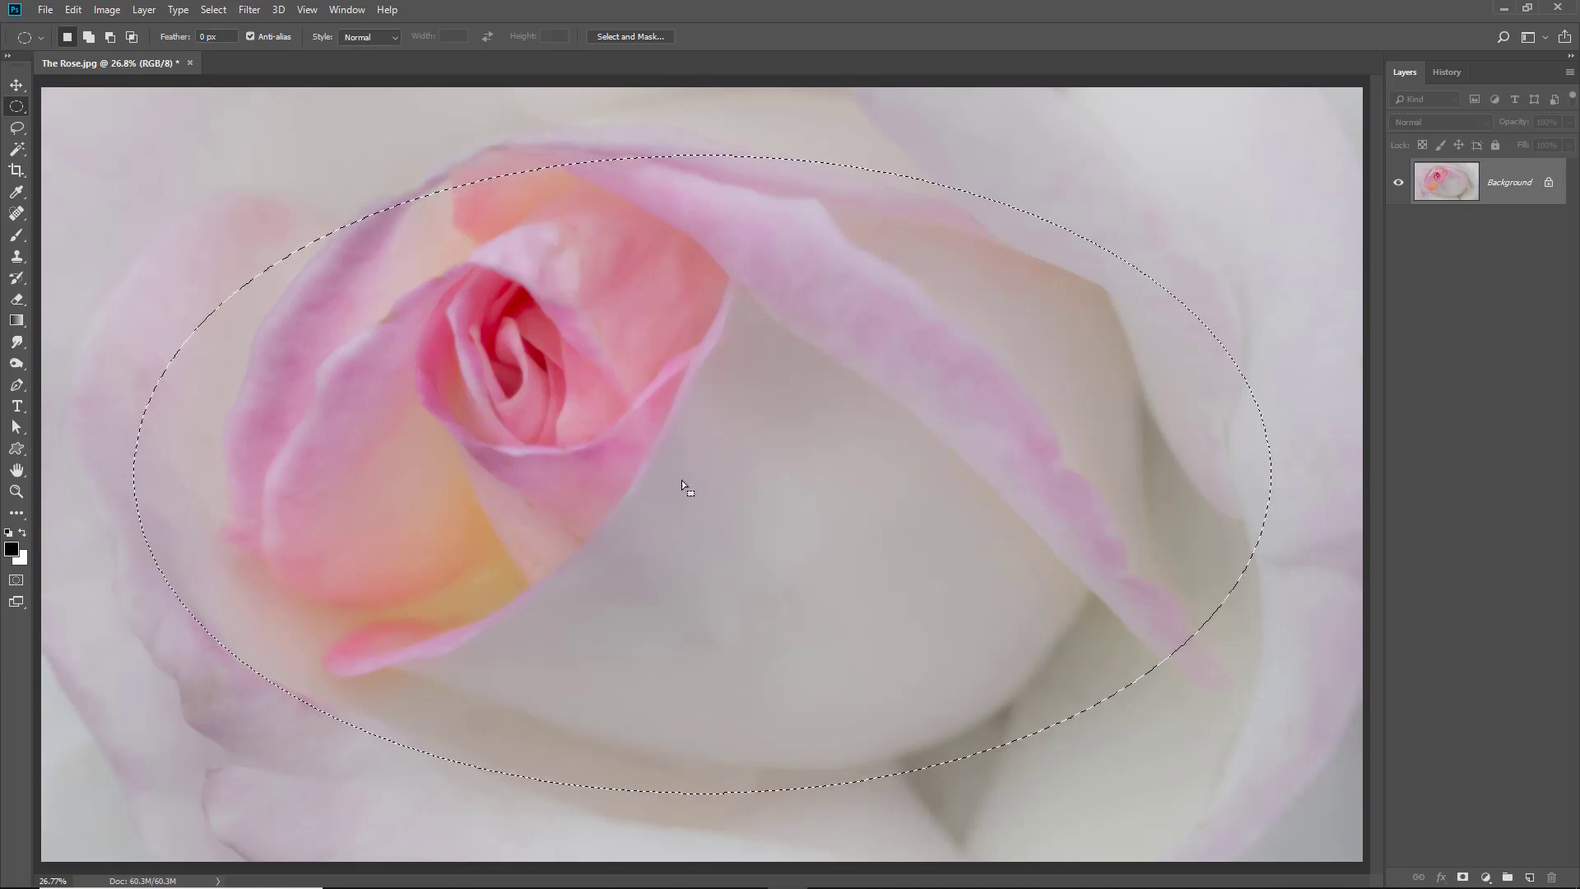
key(v)
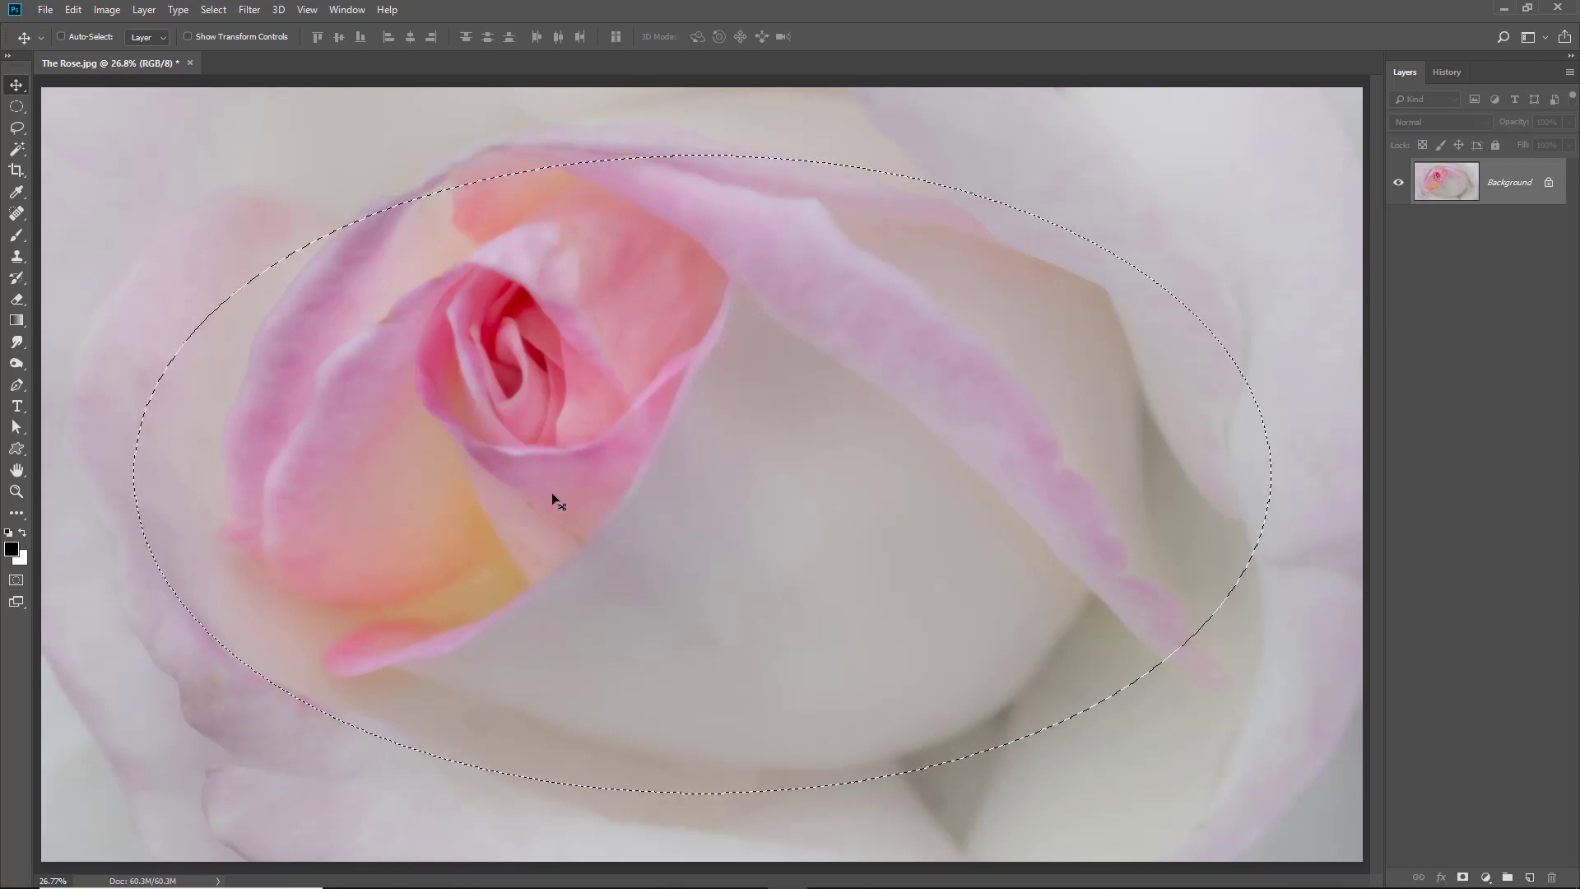
- Set white as the foreground colour and brush a soft white stroke over the rose's upper-left petals inside the oval
click(22, 536)
click(19, 236)
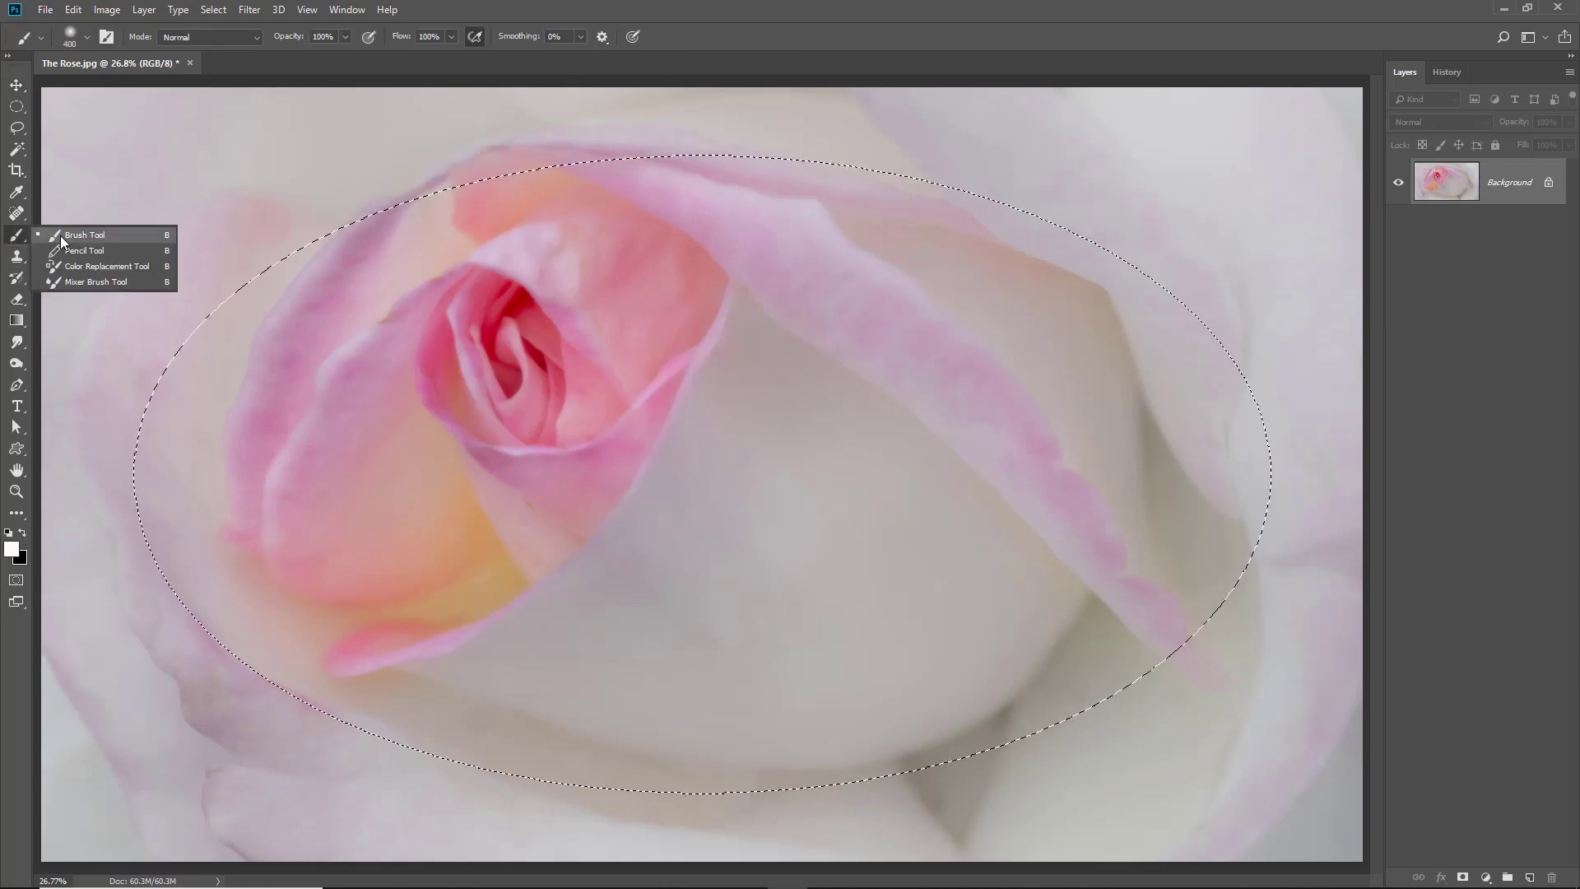
click(61, 235)
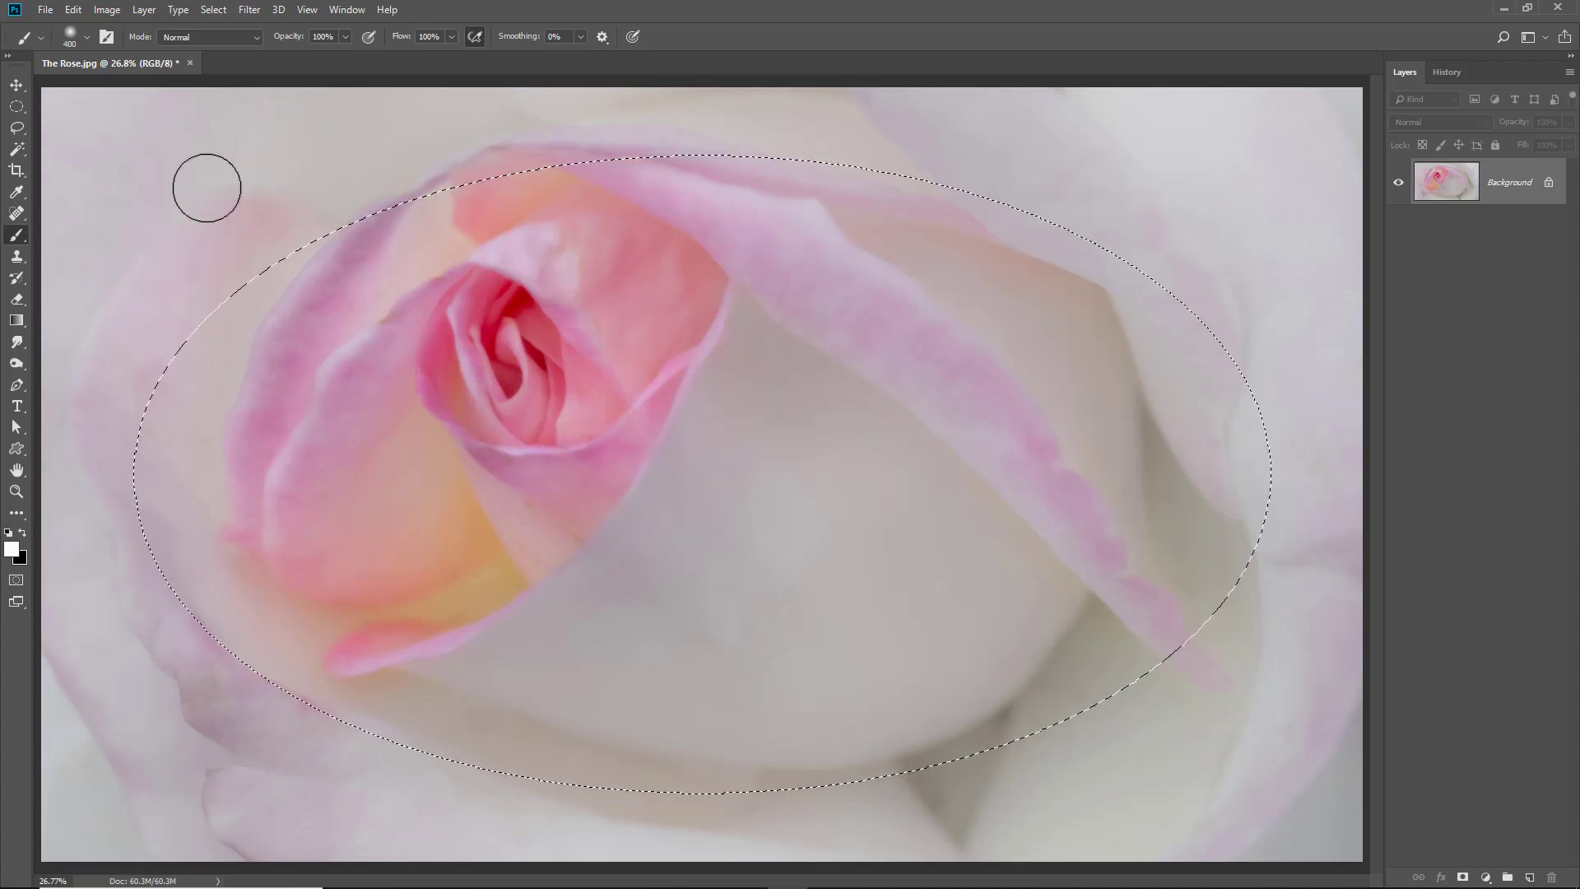
mouse_move(152, 325)
mouse_down()
mouse_move(326, 218)
mouse_move(234, 300)
mouse_move(328, 250)
mouse_move(285, 303)
mouse_move(373, 250)
mouse_move(235, 366)
mouse_move(409, 252)
mouse_move(248, 394)
mouse_move(419, 273)
mouse_move(266, 410)
mouse_move(400, 305)
mouse_move(336, 389)
mouse_move(401, 380)
mouse_move(313, 445)
mouse_move(412, 406)
mouse_up()
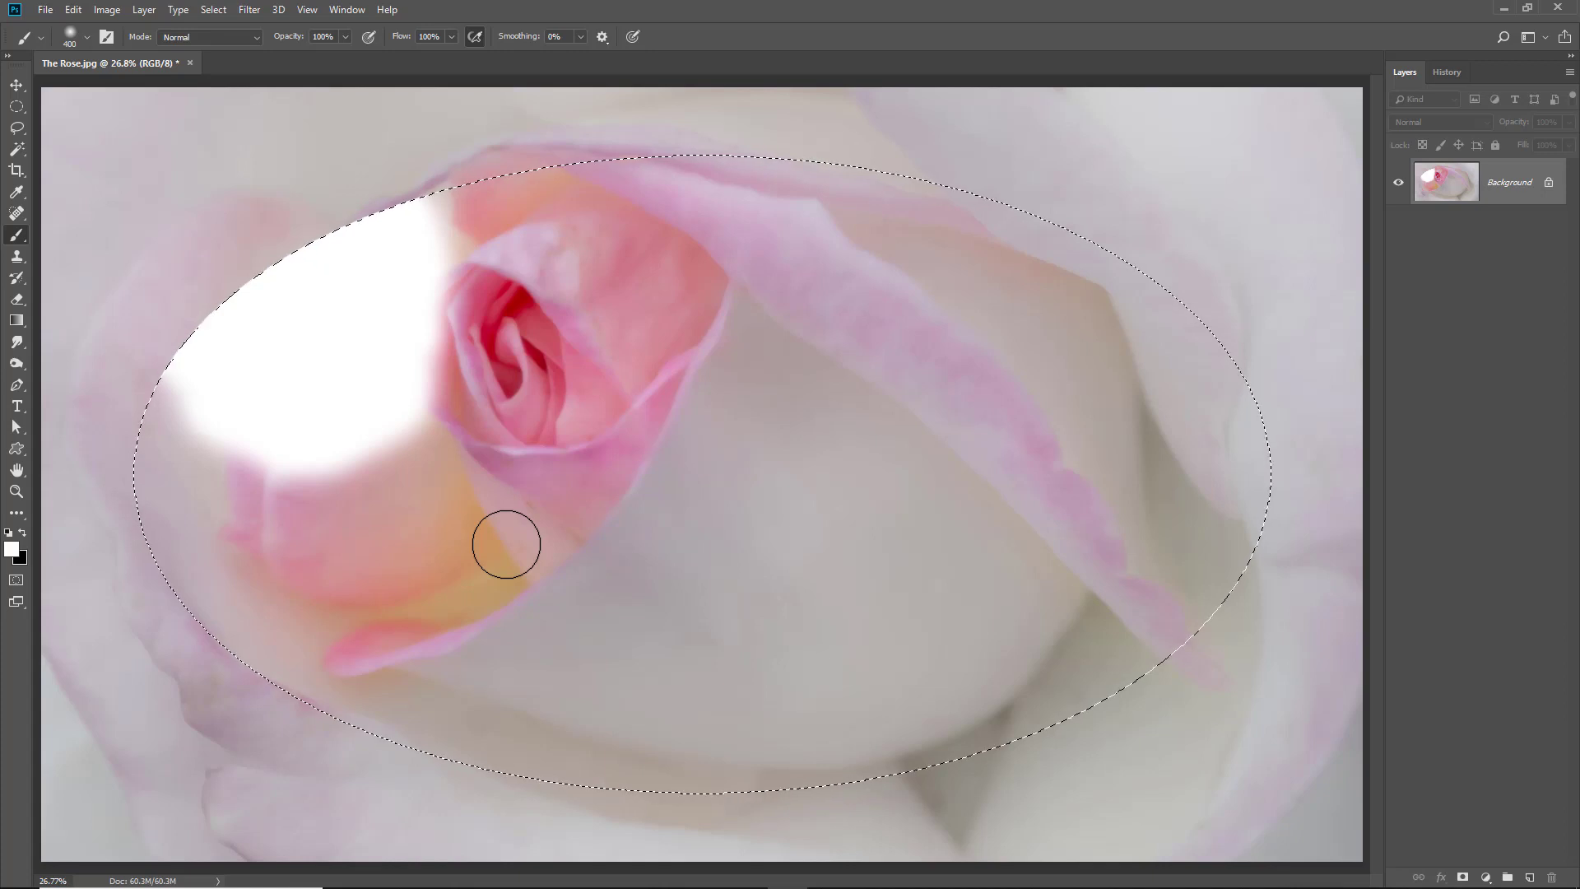
- Undo the white brush stroke so the rose inside the oval is unpainted again
key(ctrl+z)
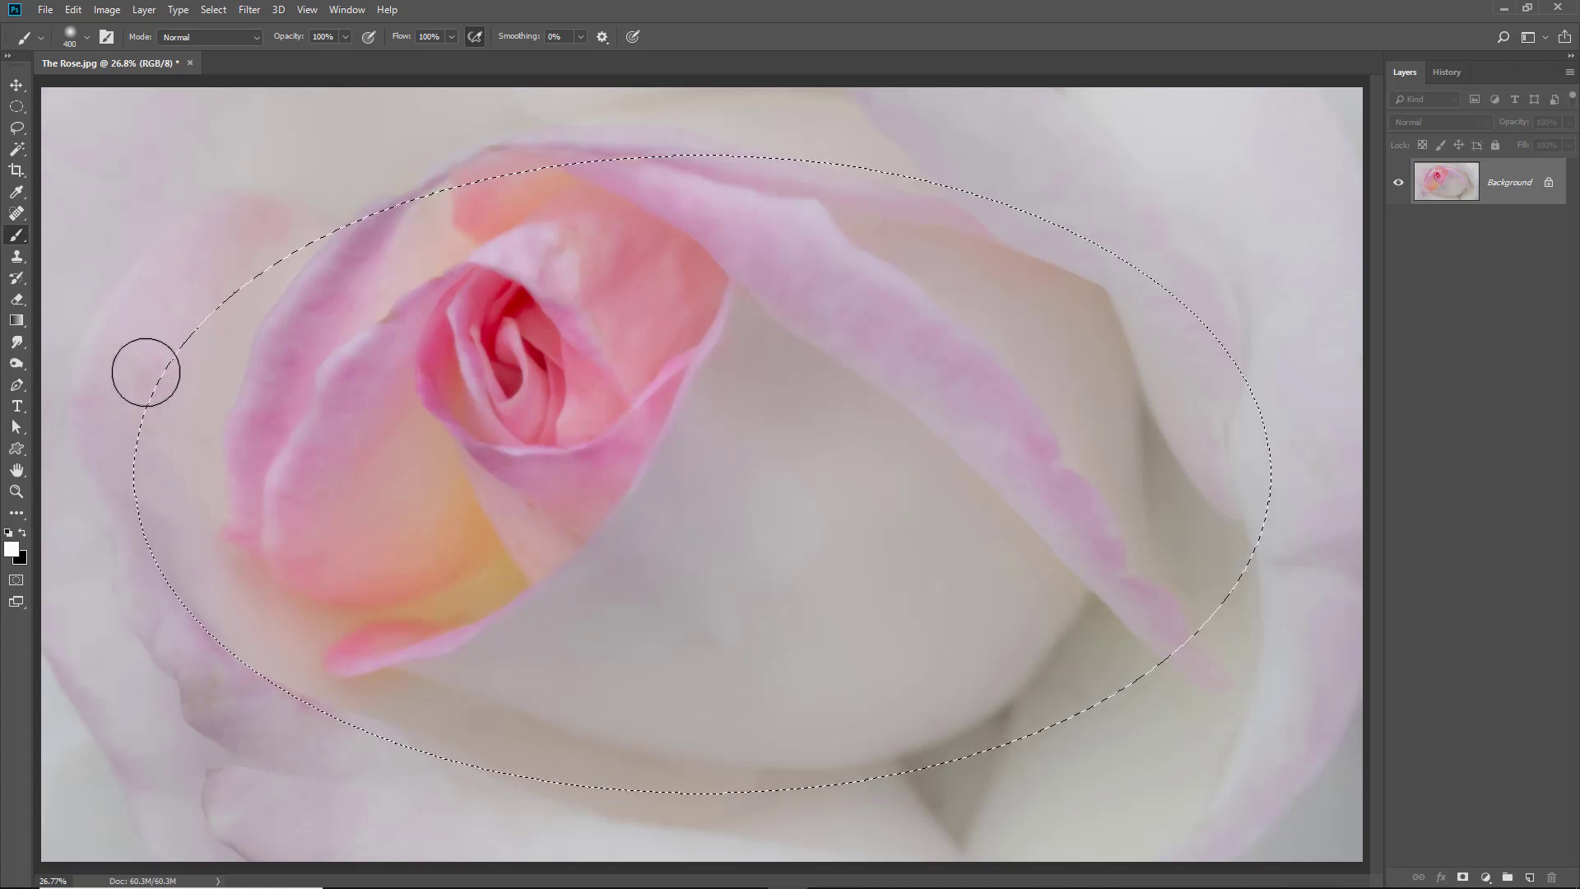
click(214, 10)
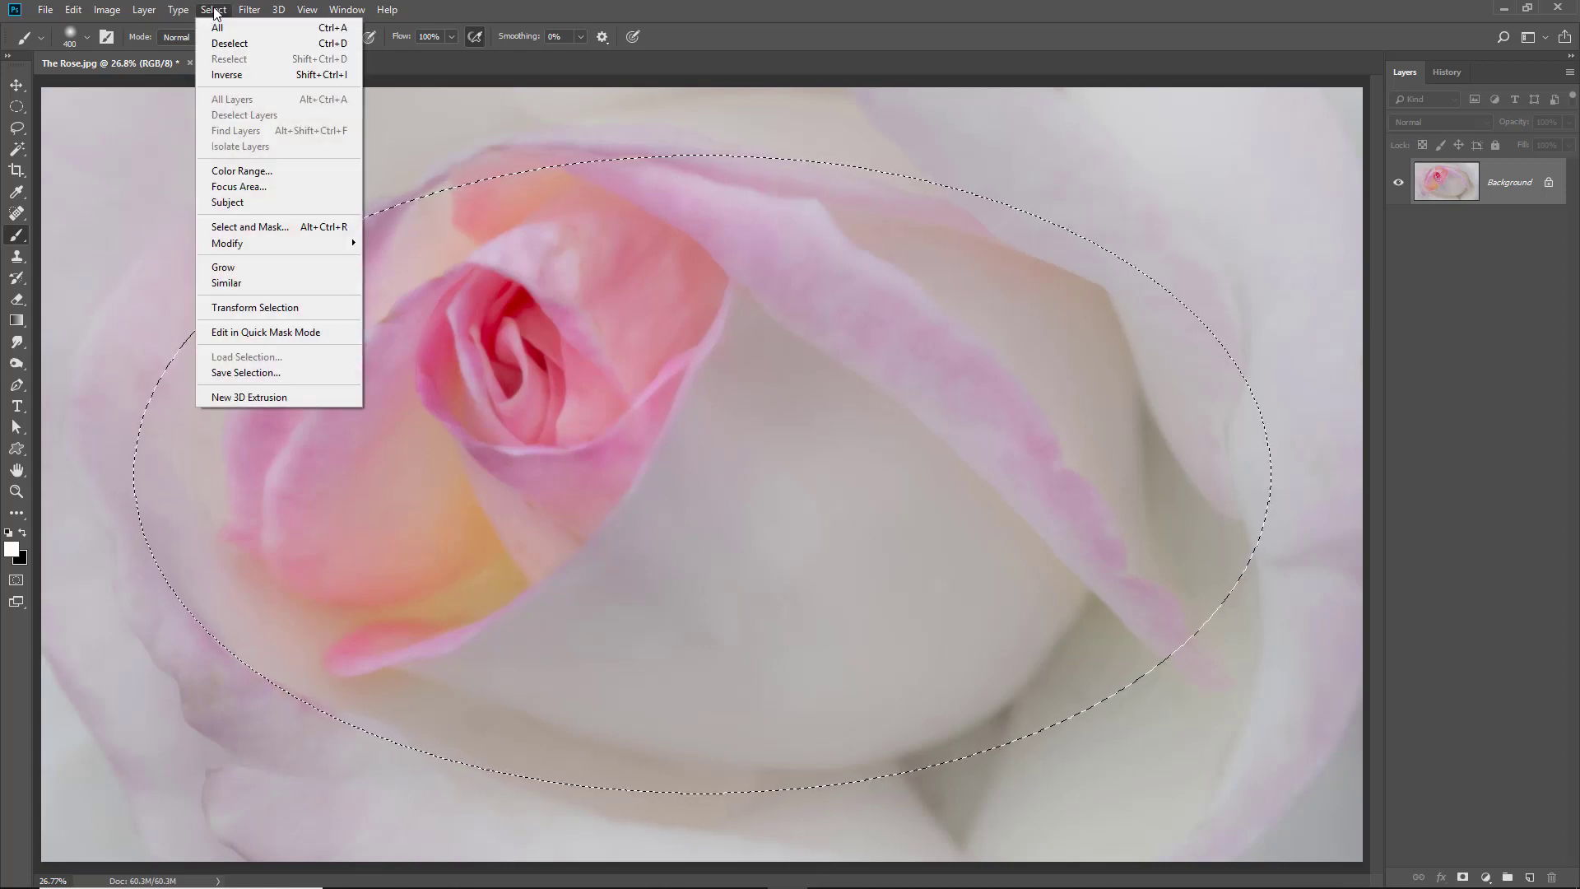
- Invert the selection with Select > Inverse, test a white stroke outside the oval, then undo it
click(219, 75)
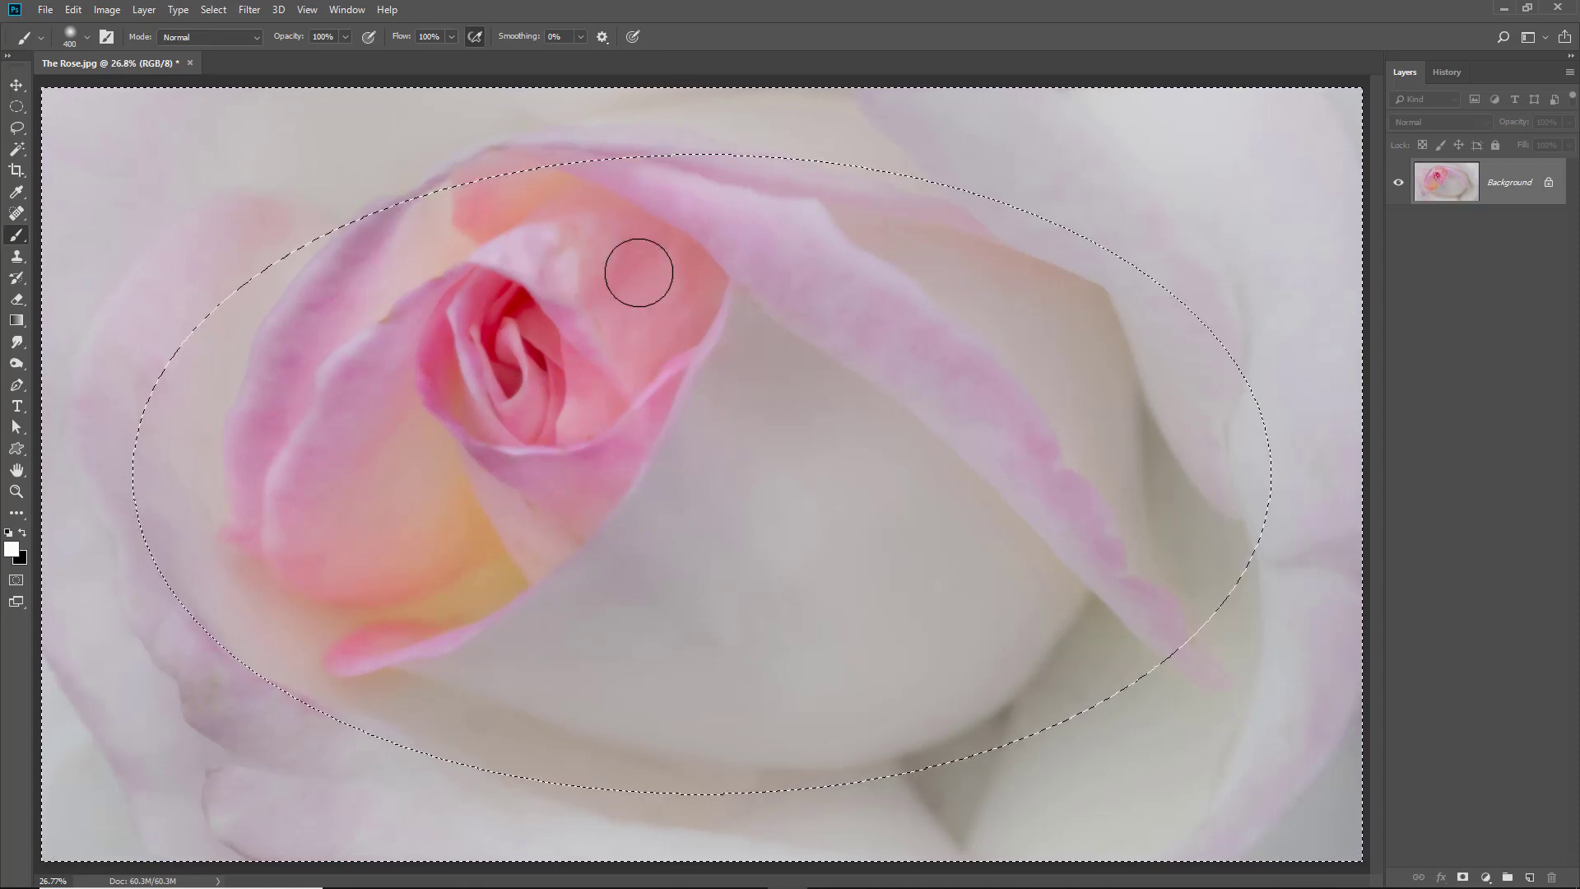
drag(326, 257, 218, 288)
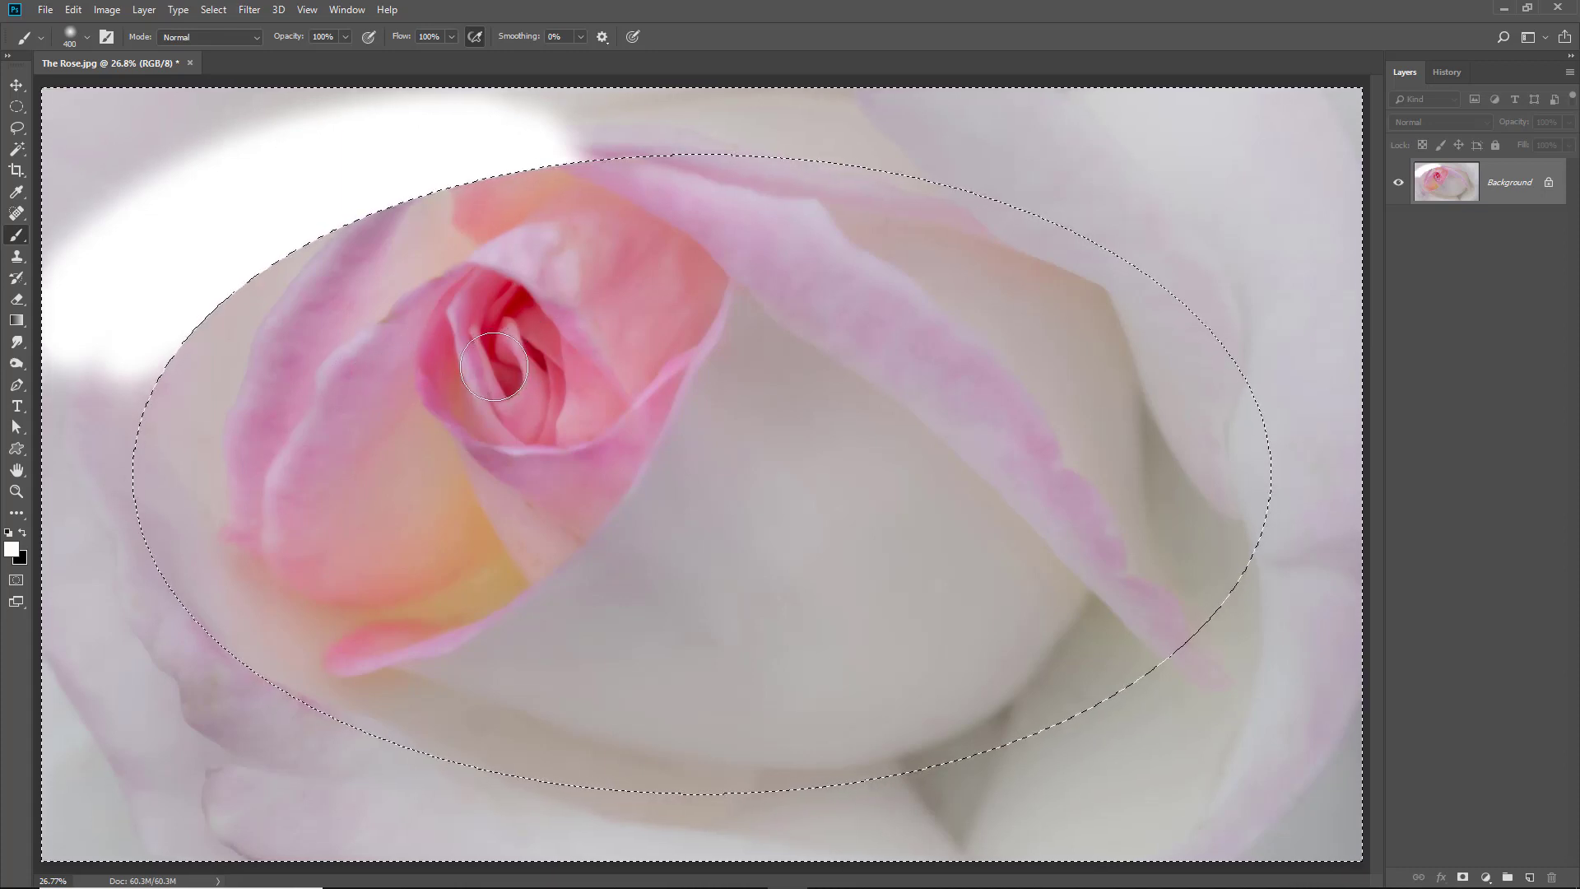
key(ctrl+z)
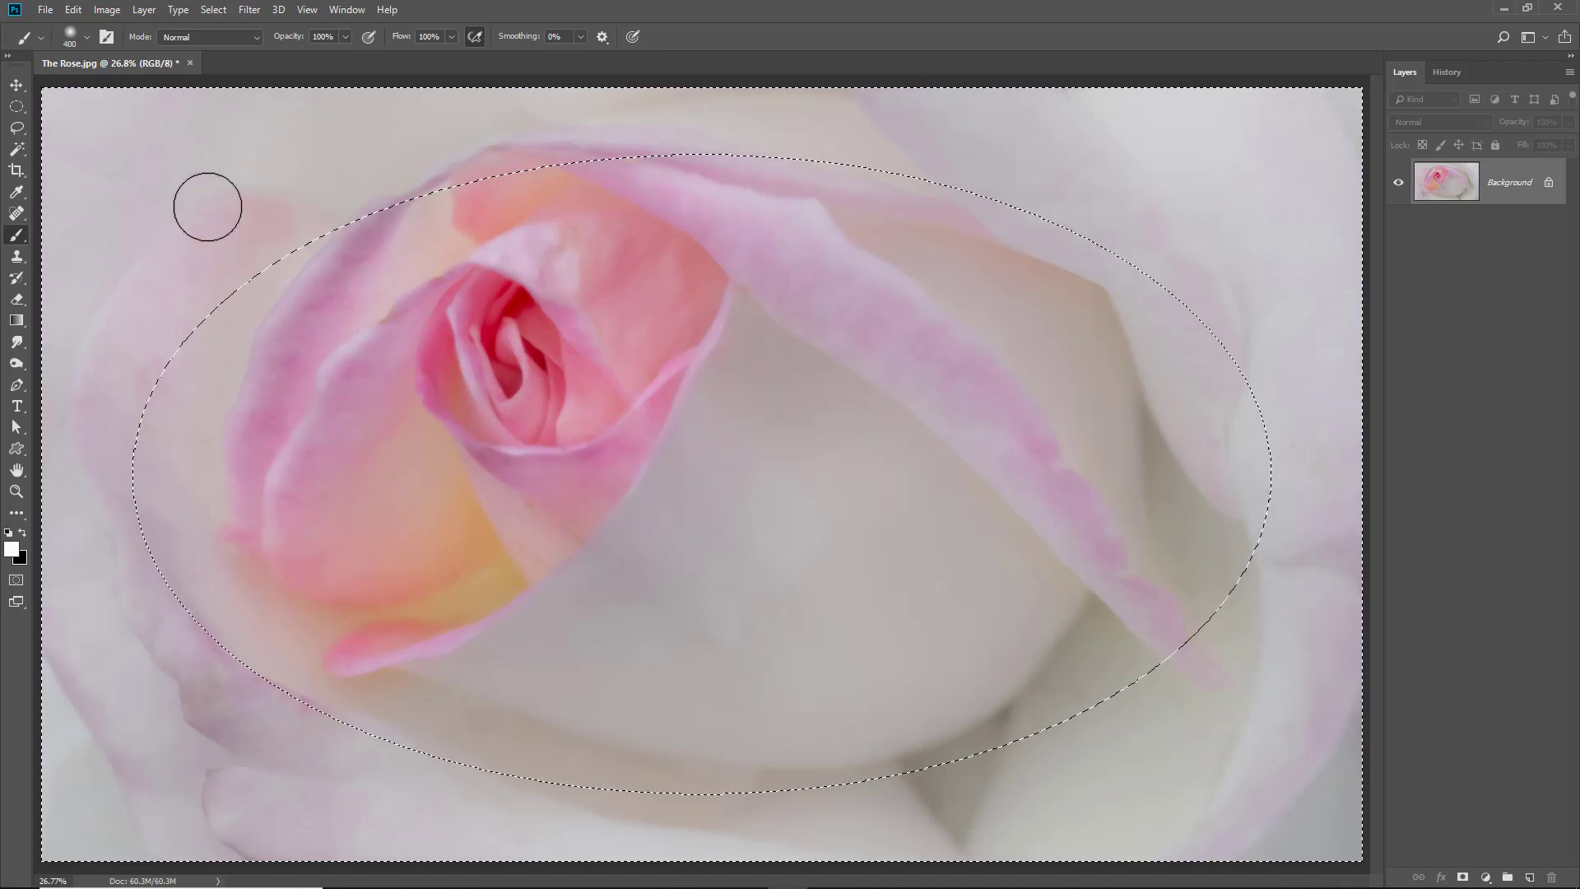
- Switch to the Elliptical Marquee Tool while keeping the inverted oval selection active
click(18, 108)
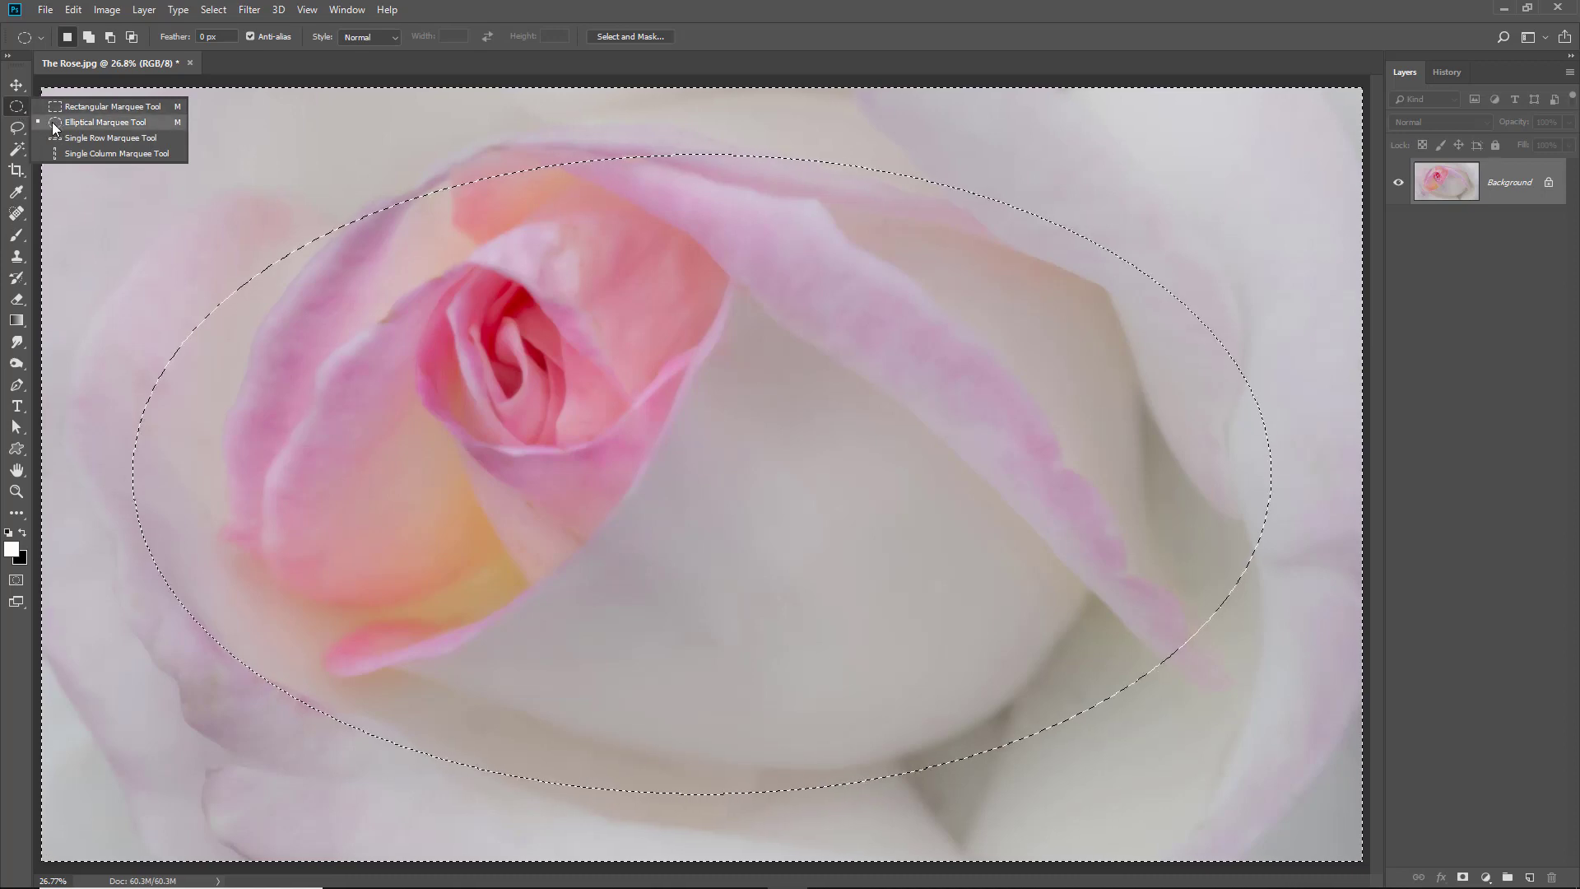
click(52, 122)
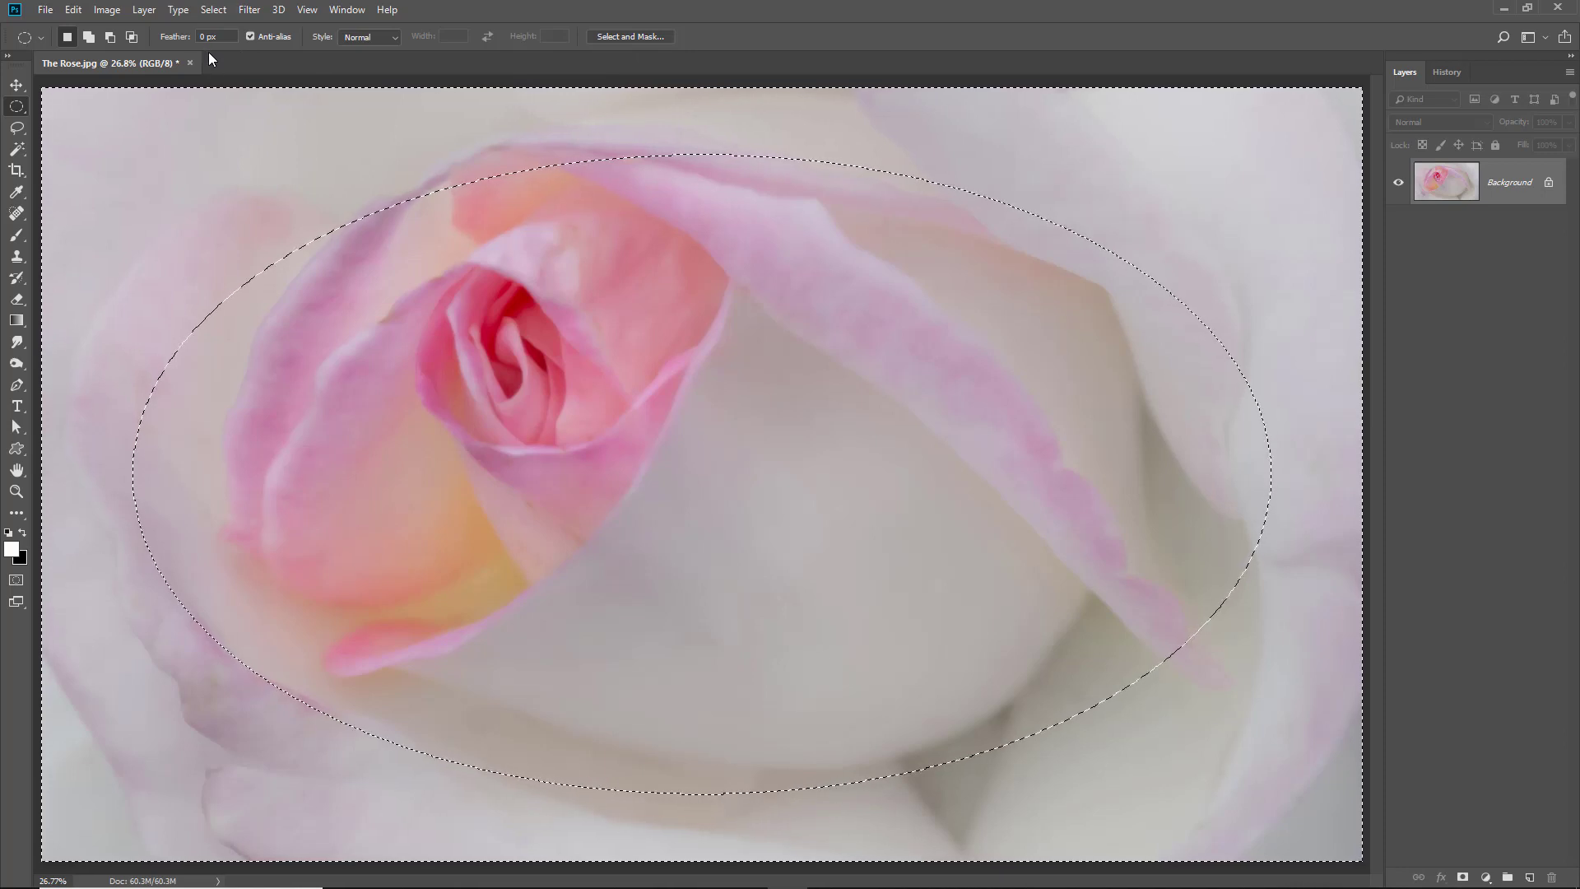
- Open Select and Mask and set its View preview mode to Black & White (K)
click(620, 37)
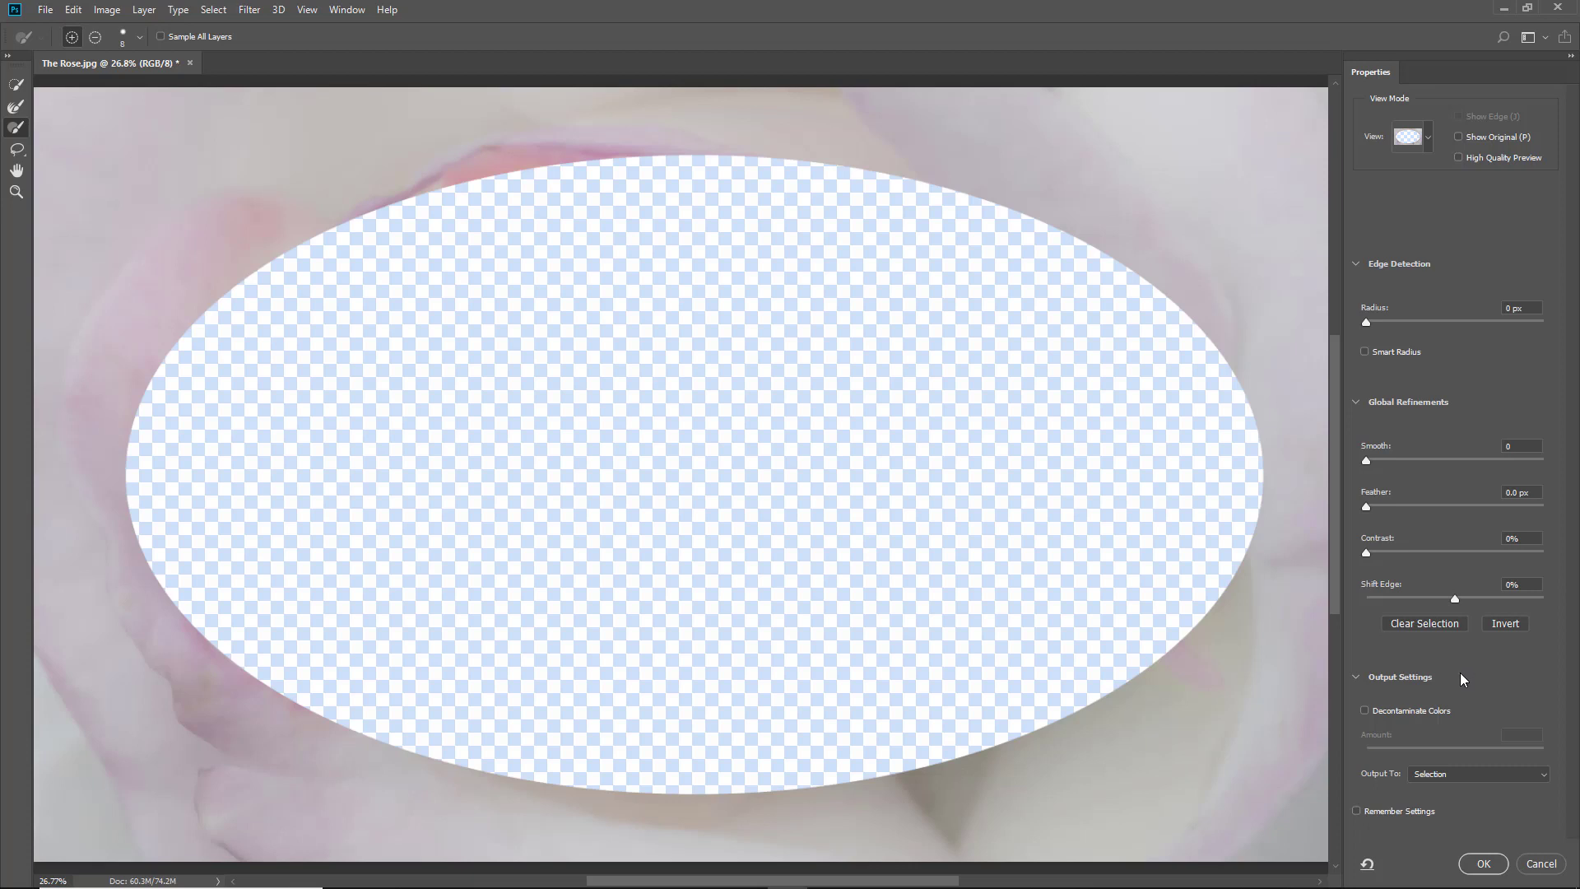
click(1427, 139)
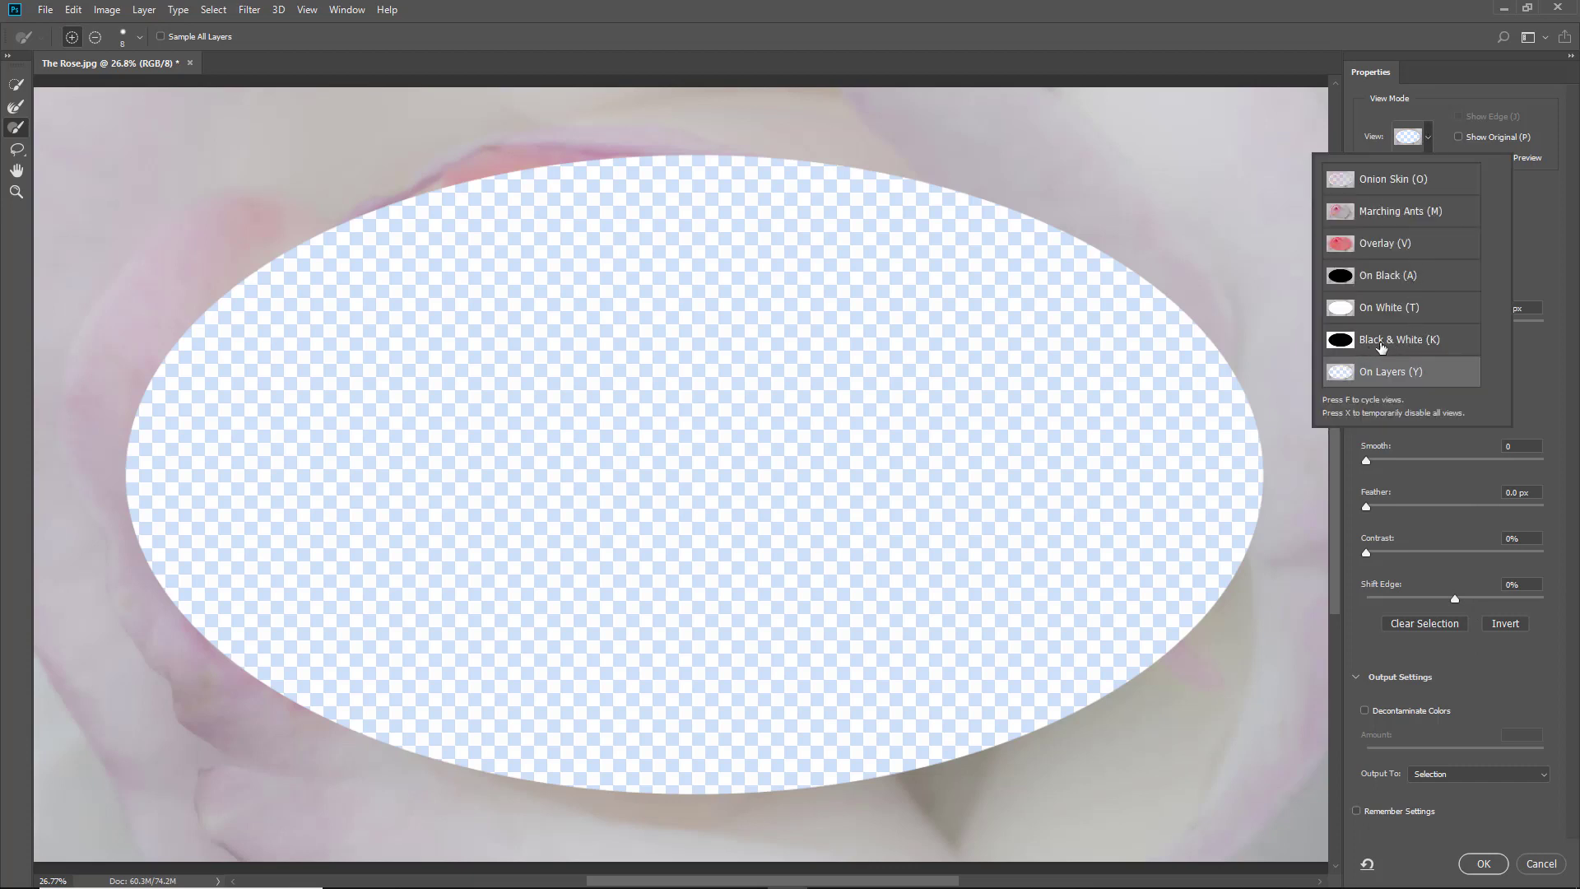
click(1379, 346)
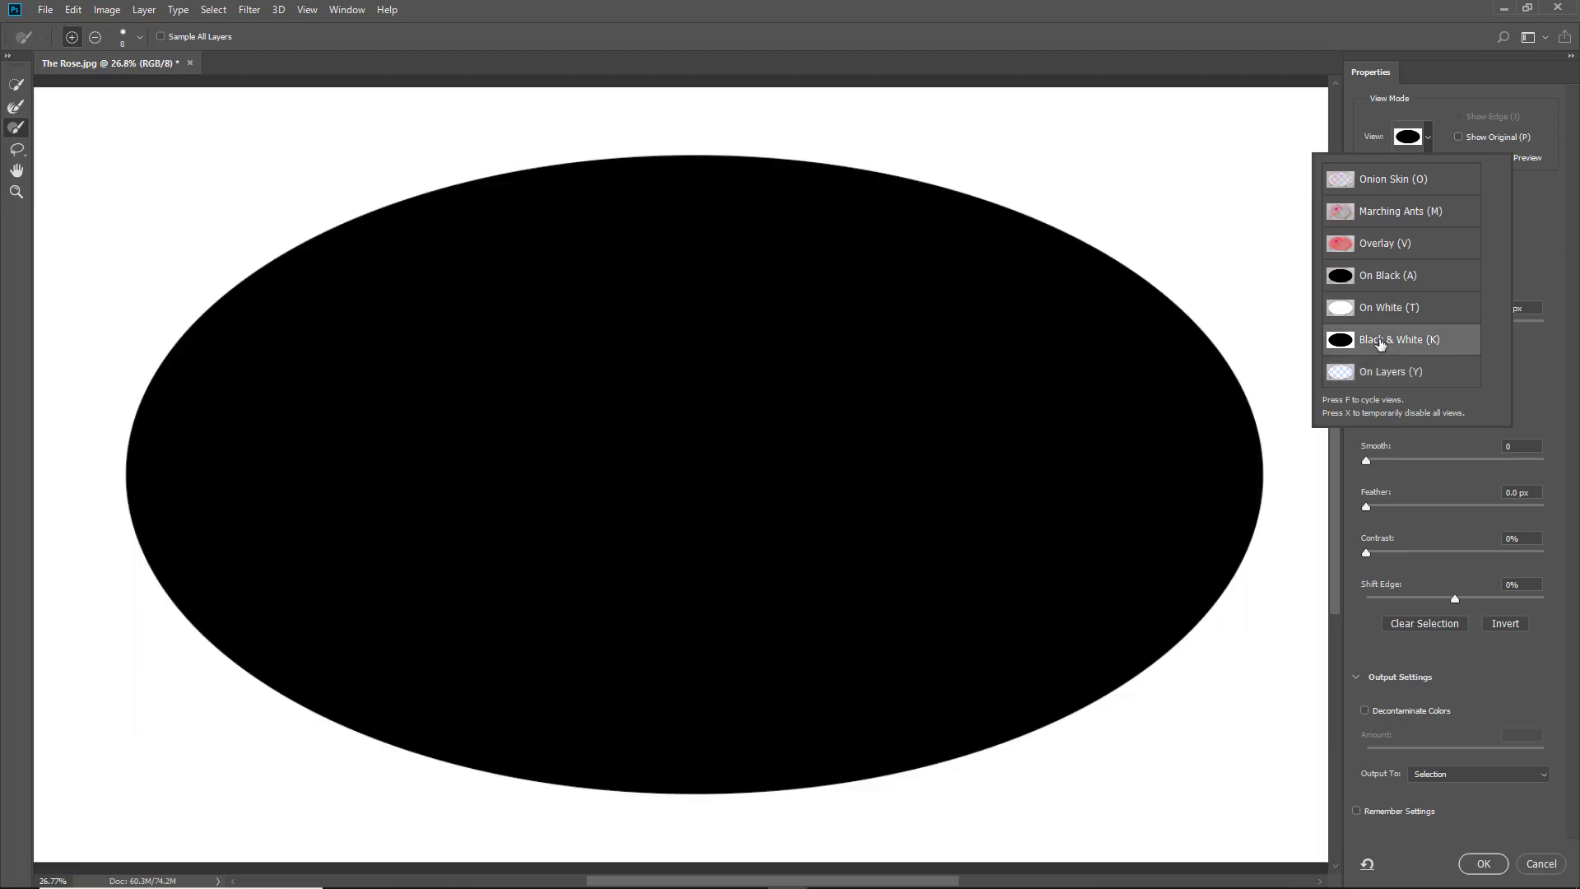
click(1527, 278)
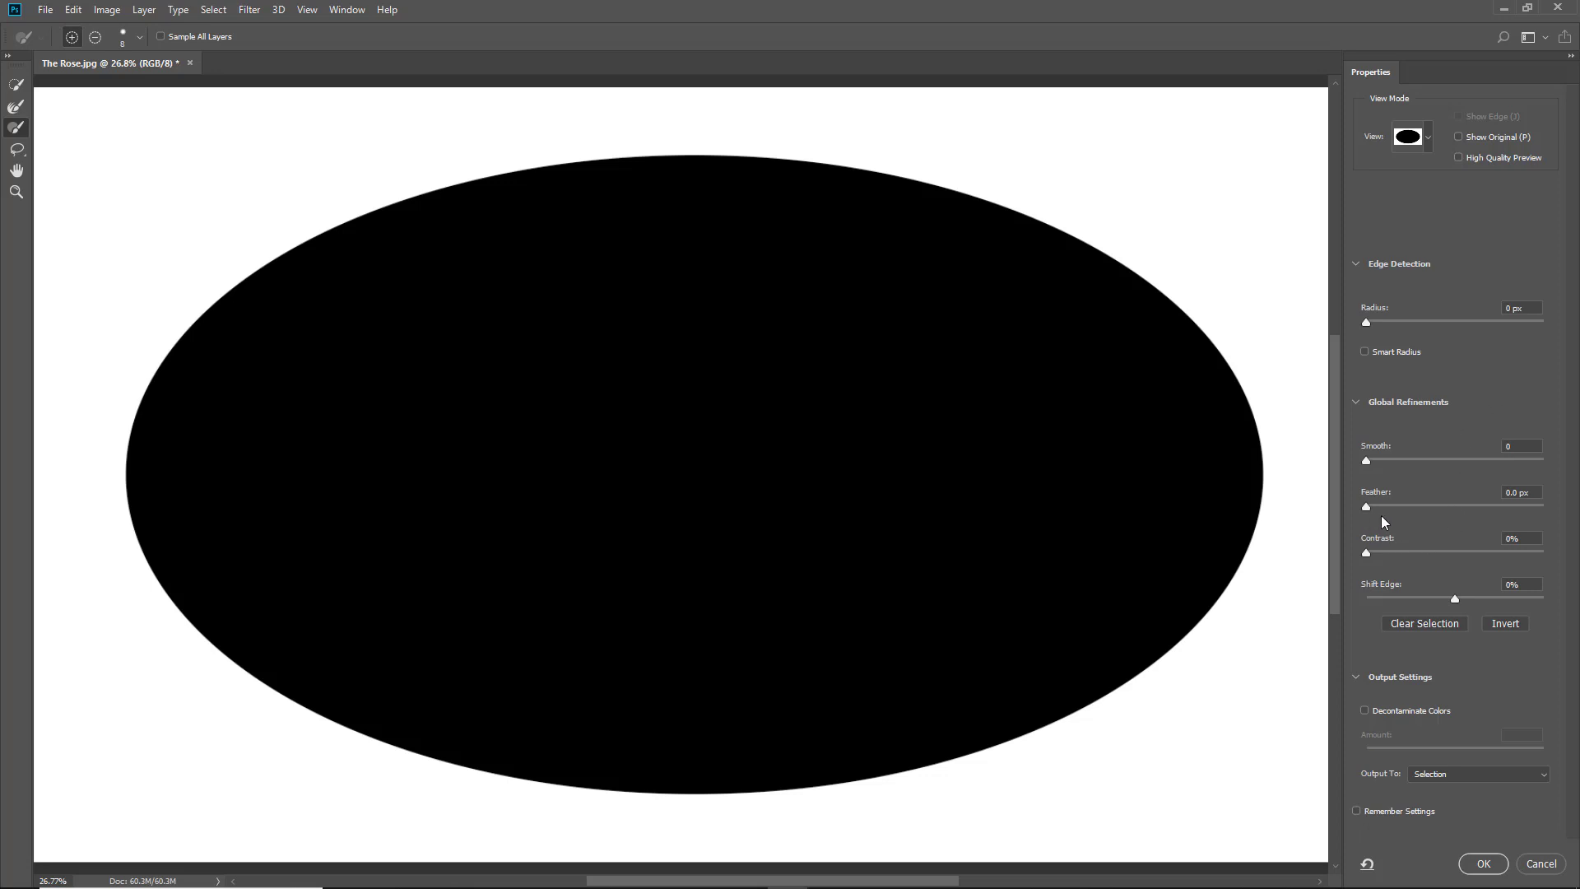
- Drag the Global Refinements Feather slider far right for a wide soft edge, then confirm with OK
drag(1367, 507, 1488, 511)
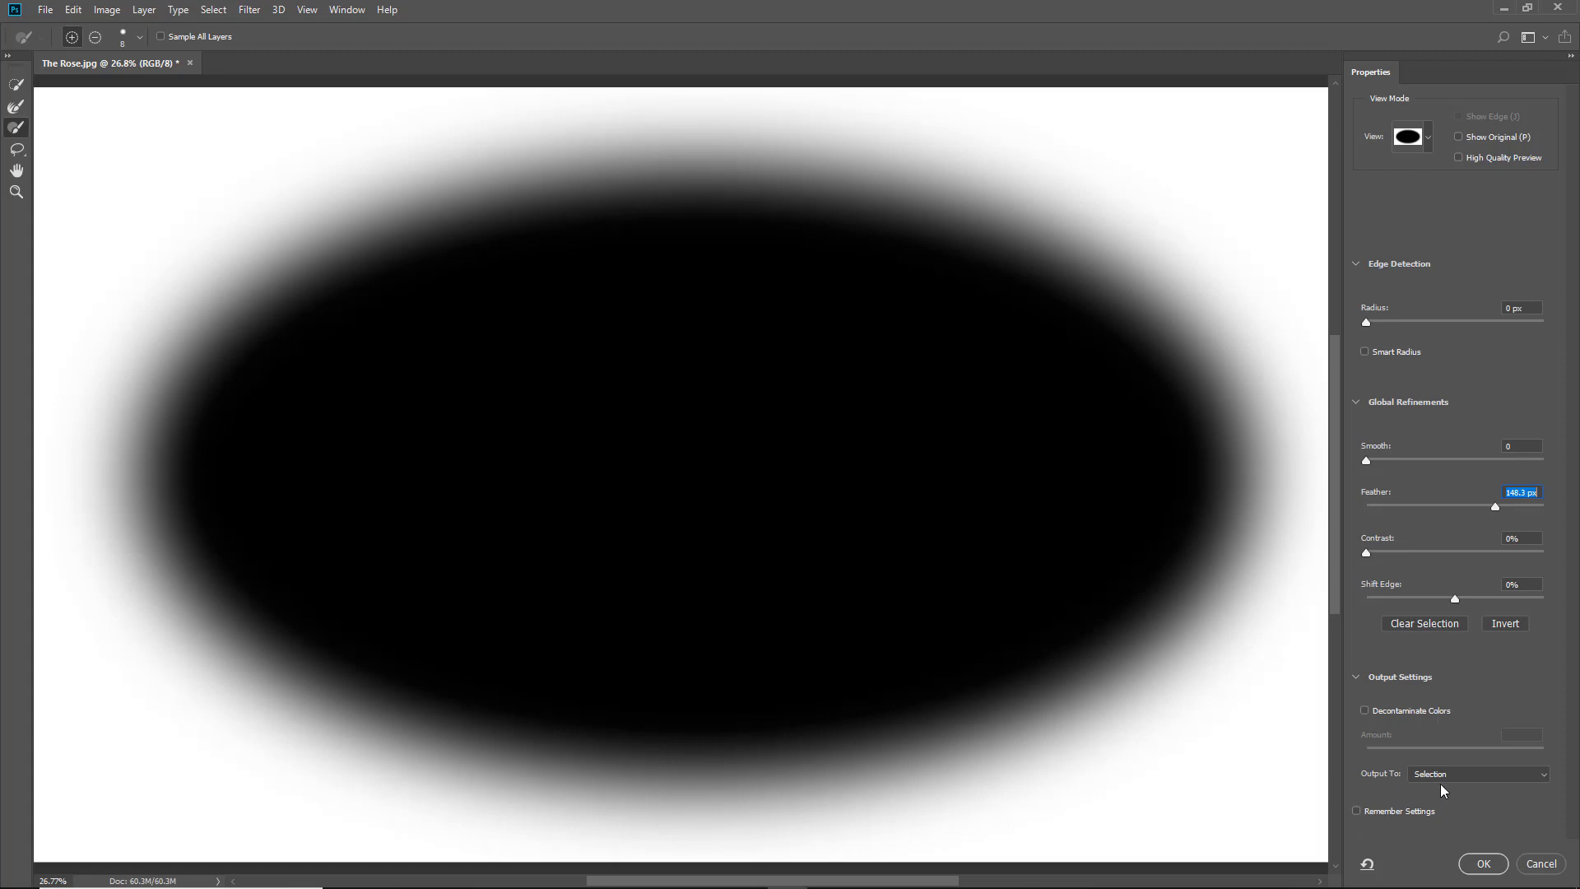
click(1487, 866)
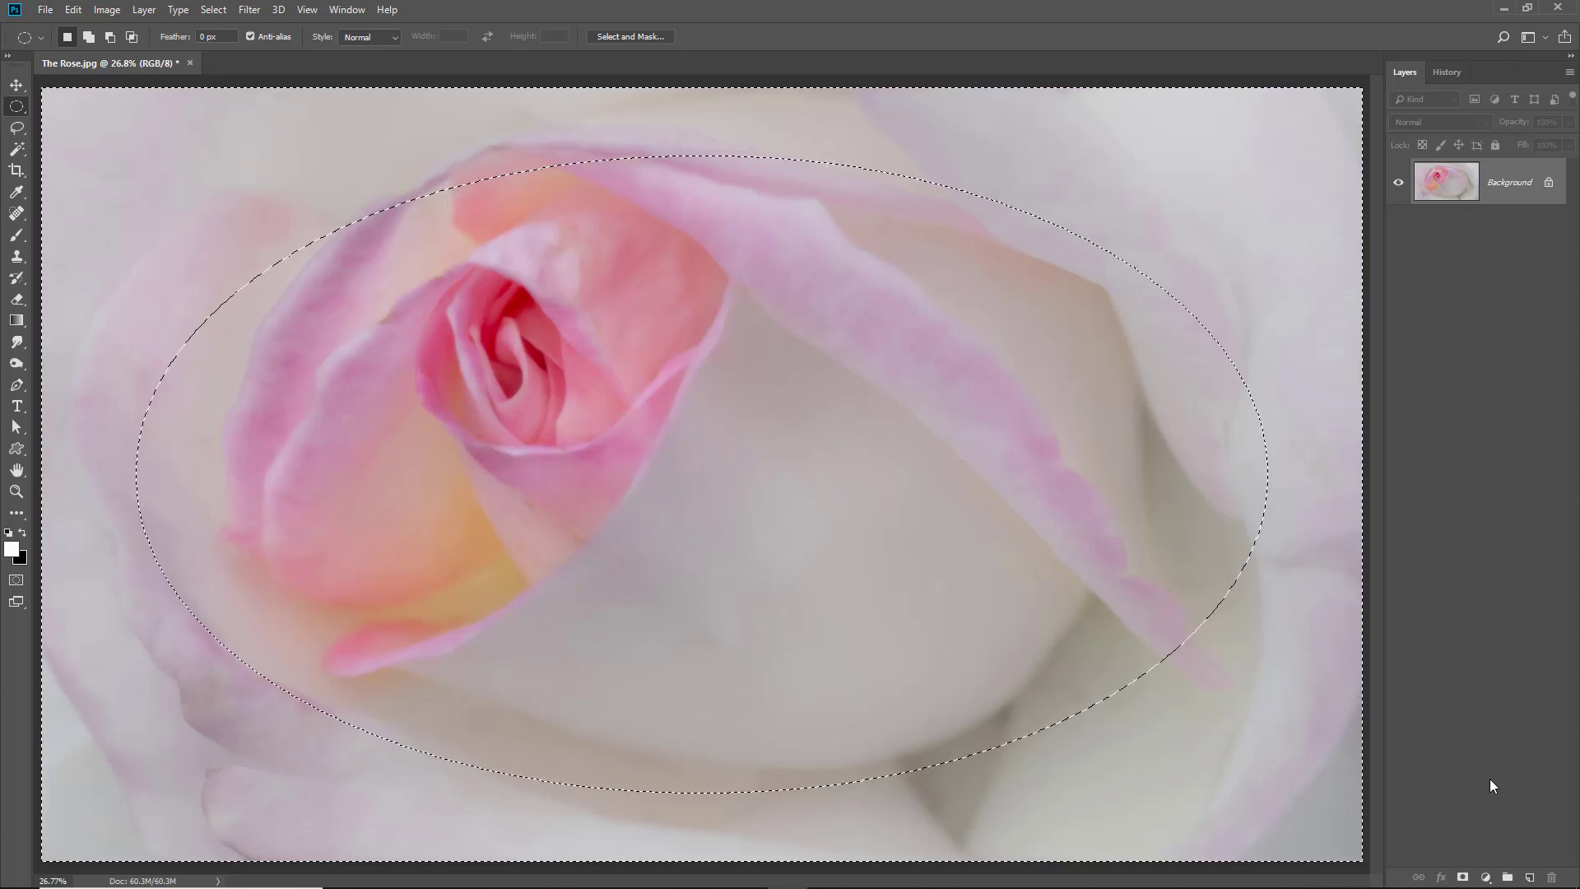
- Fill the feathered area outside the oval with white, then deselect
key(alt+BackSpace)
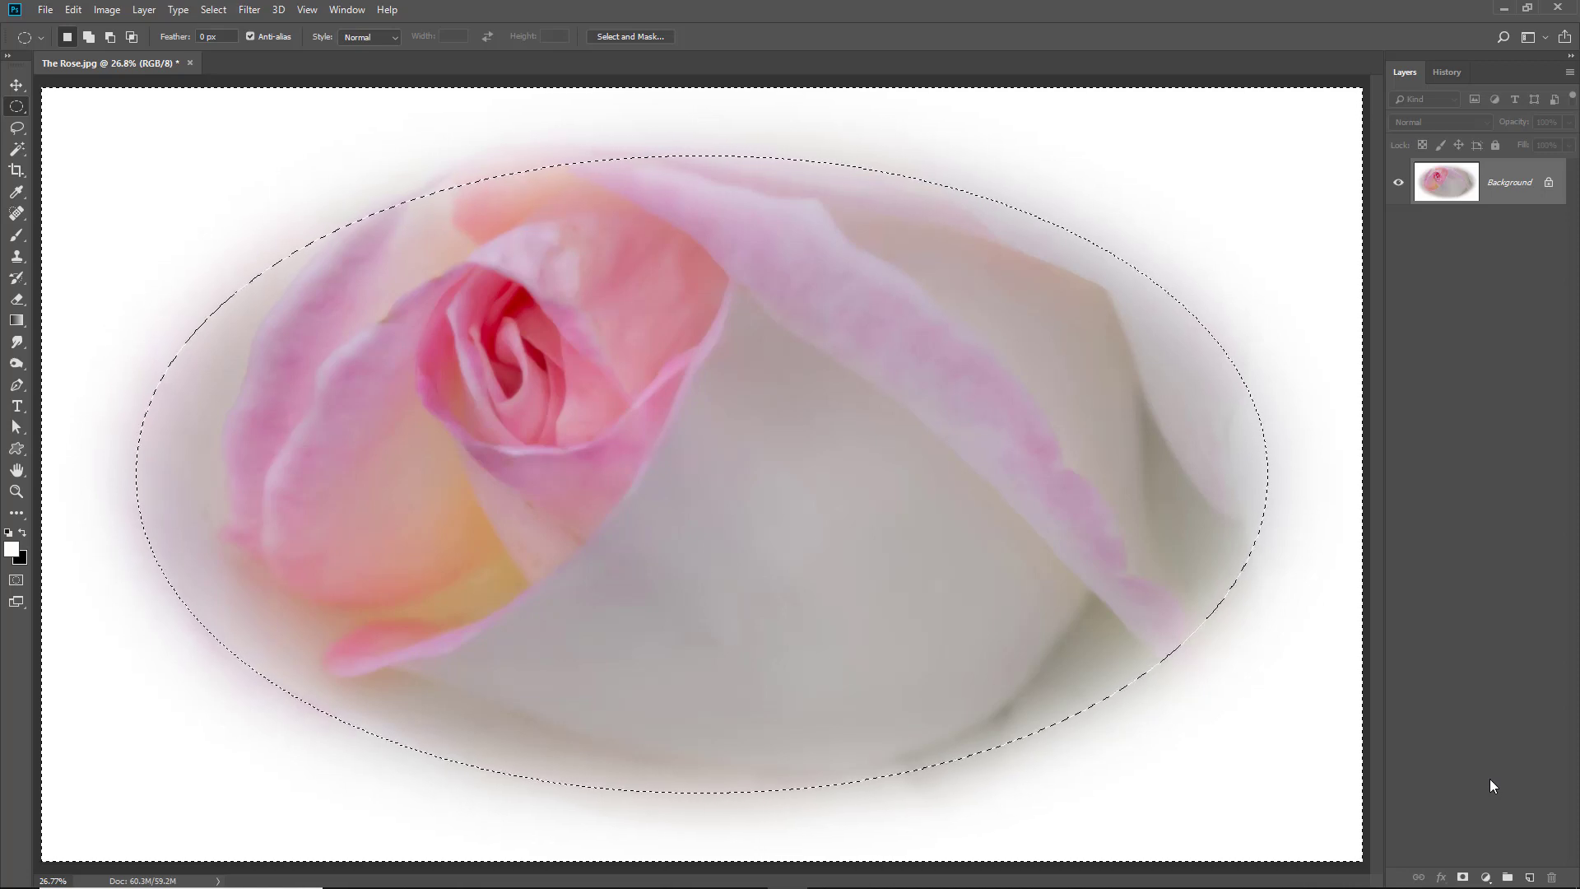
key(ctrl+d)
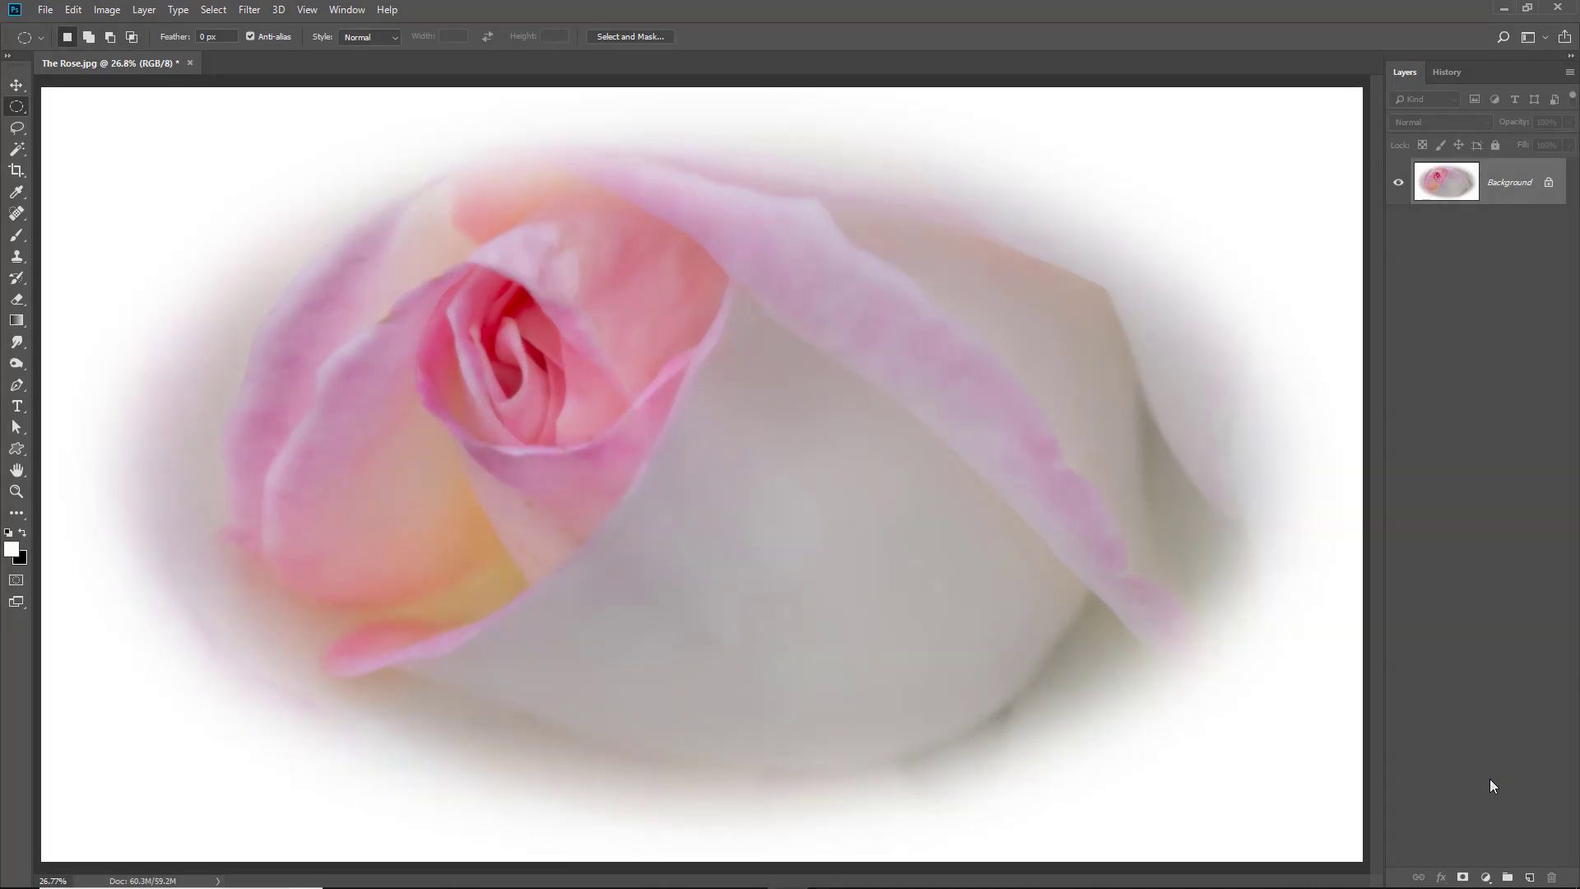